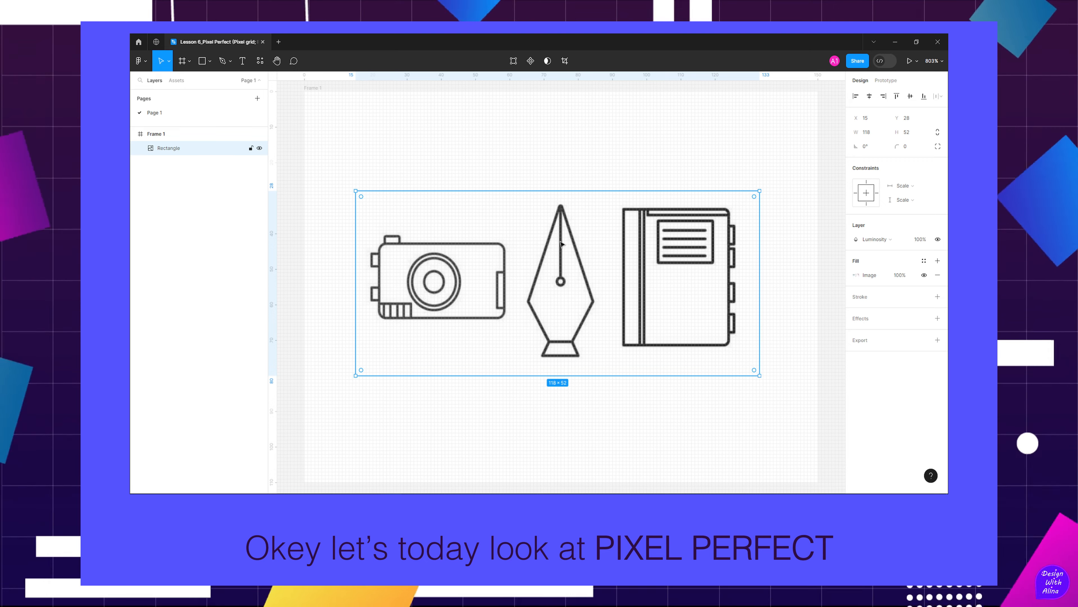
scroll(548, 297, up, 3)
scroll(550, 296, up, 3)
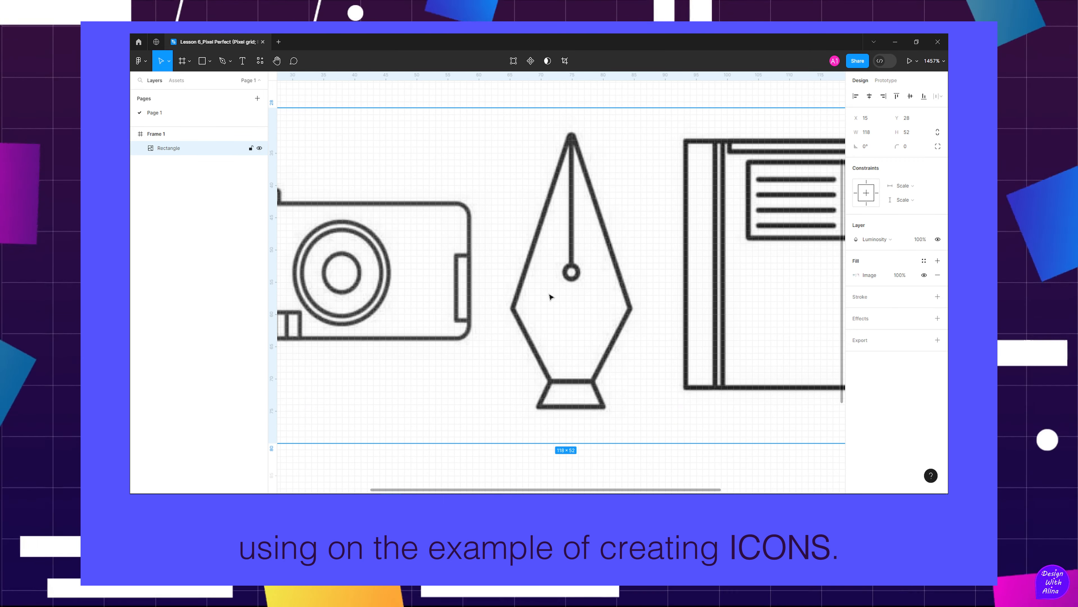
scroll(551, 296, down, 3)
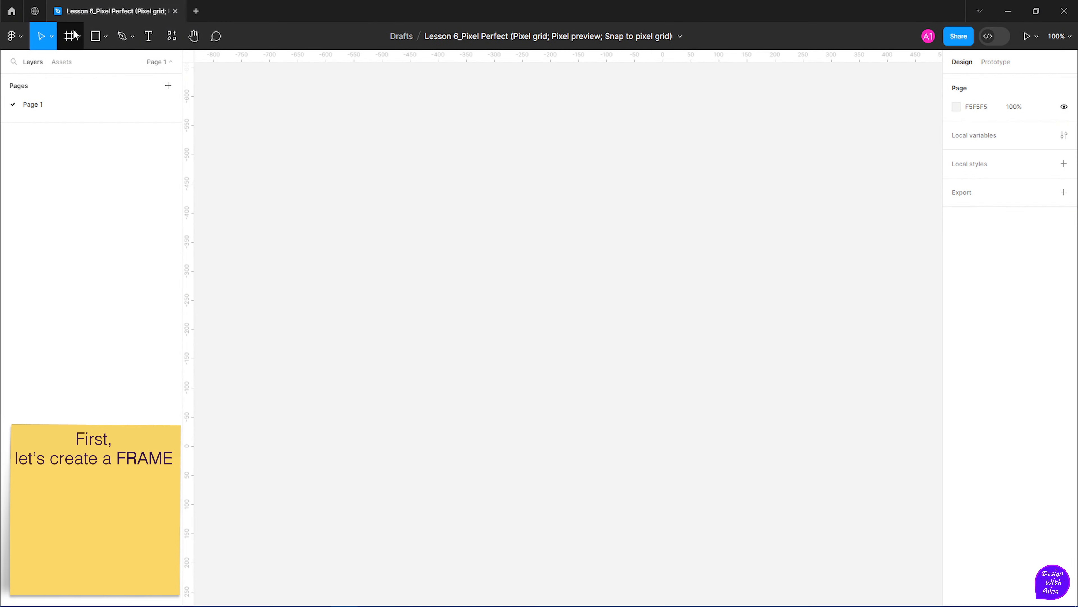
Place a new 100 × 100 frame on the empty canvas with the Frame tool
click(76, 44)
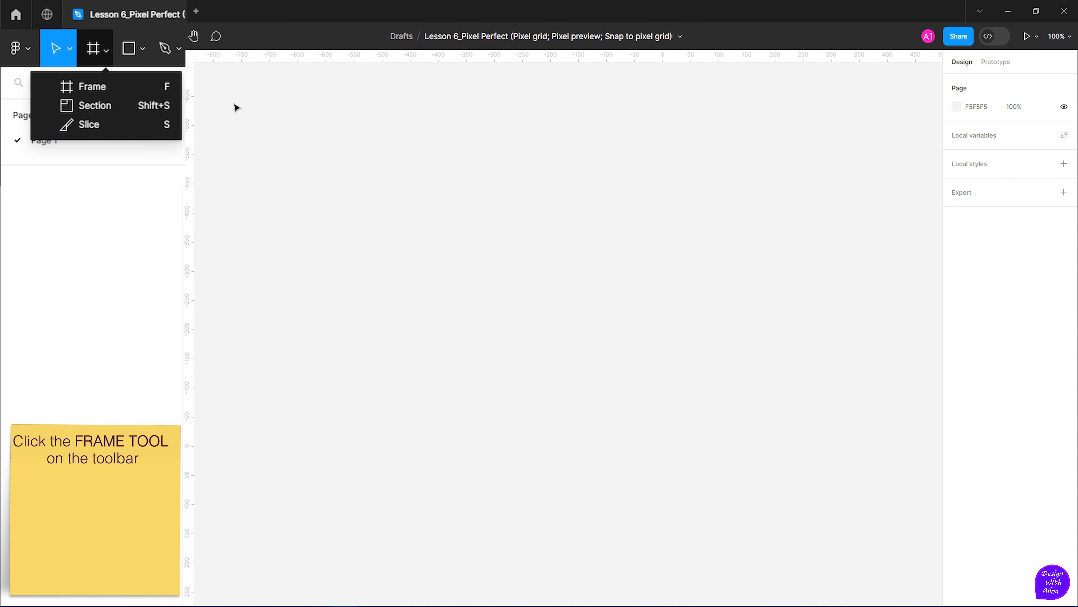
click(77, 65)
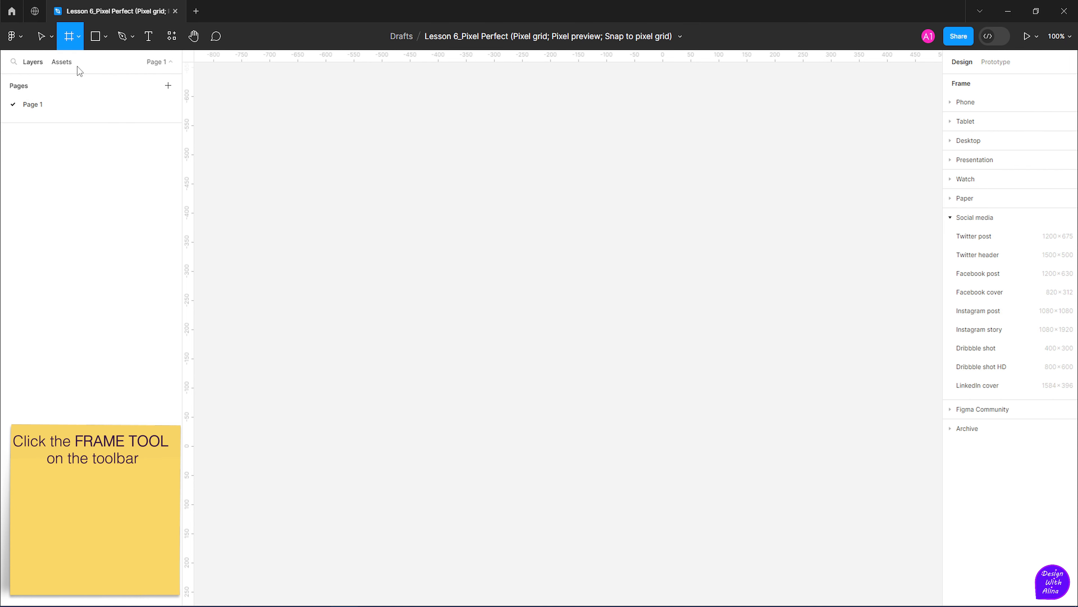
click(403, 147)
scroll(402, 153, up, 6)
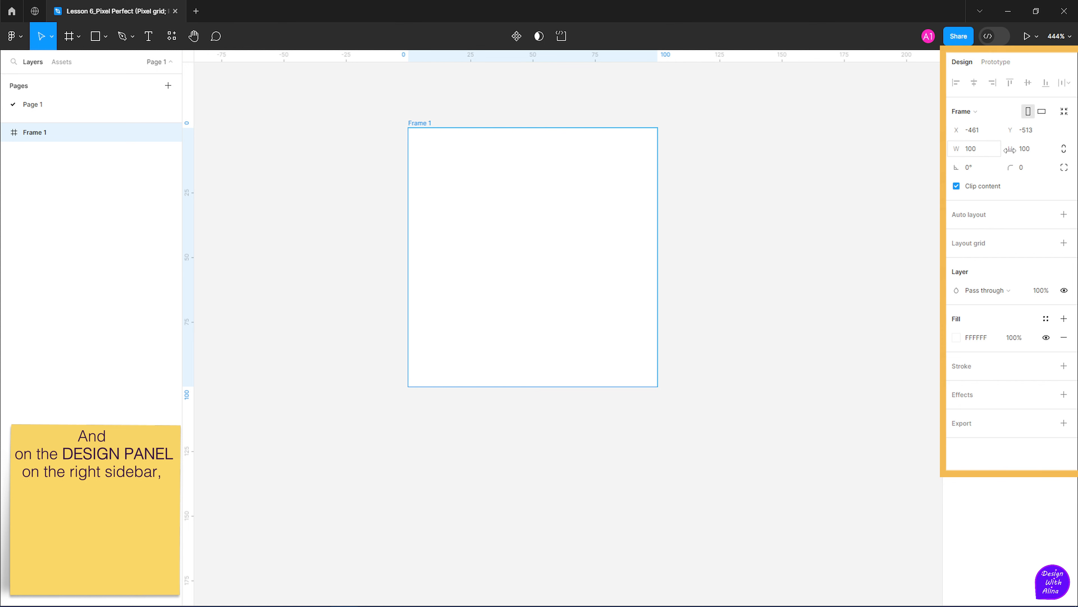
Set the frame's width to 150 and its height to 110
click(979, 152)
text(1)
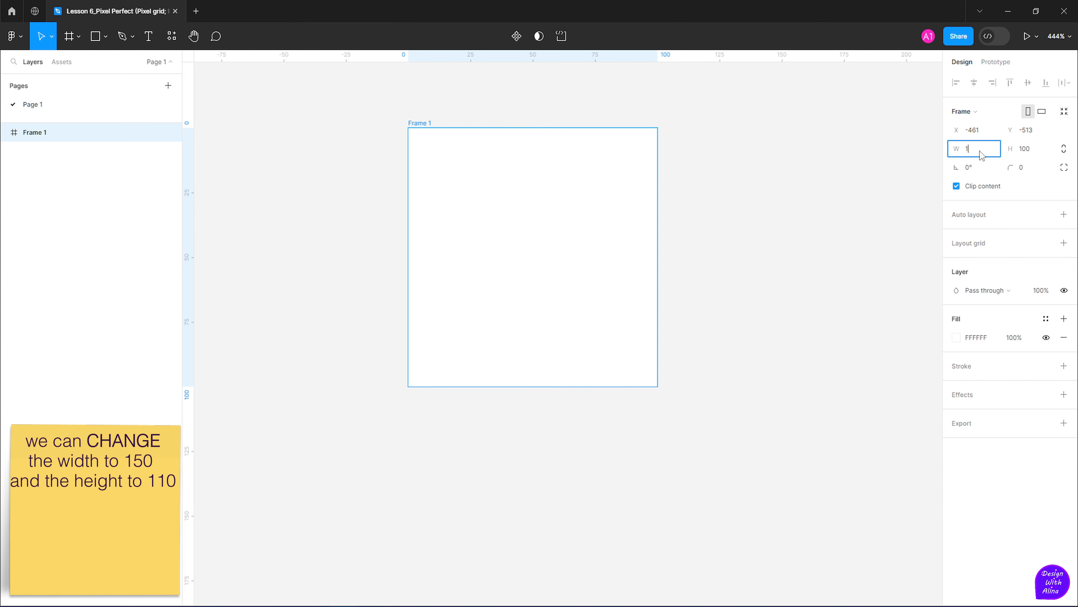
text(50)
click(1029, 151)
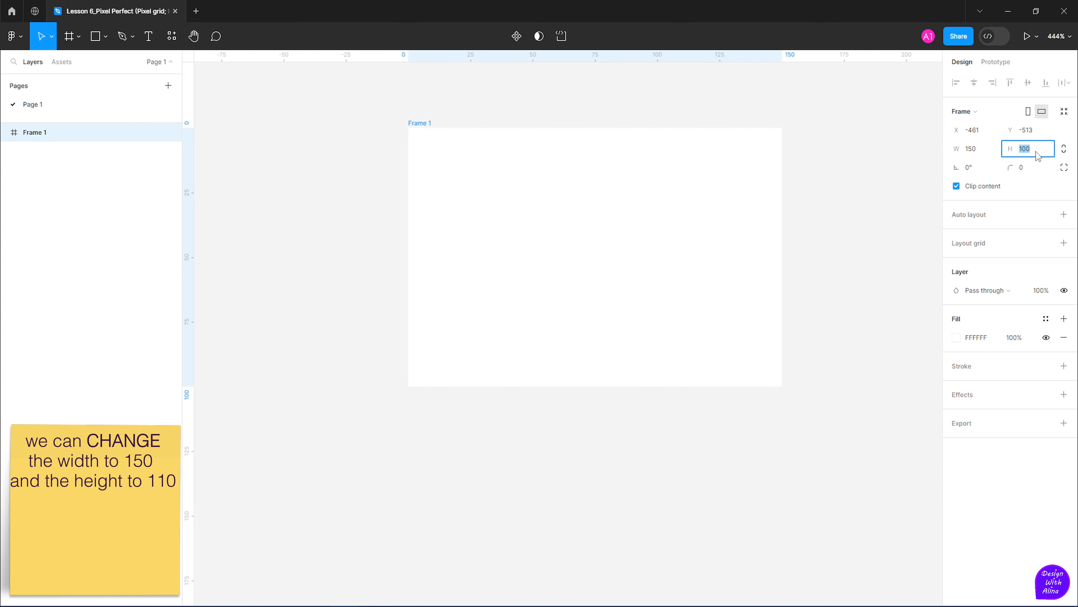
text(110)
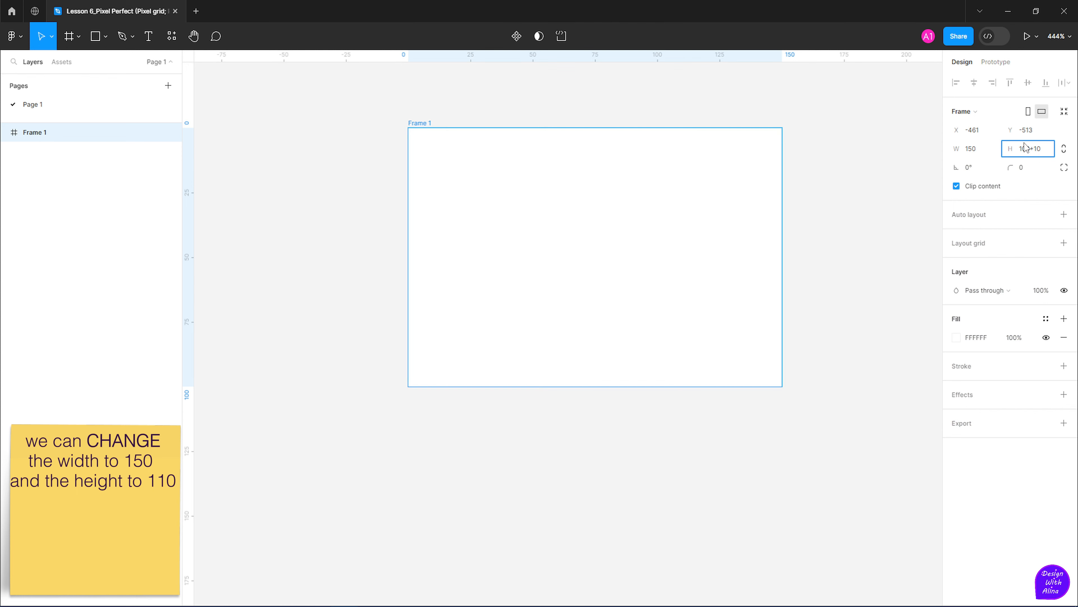
key(Return)
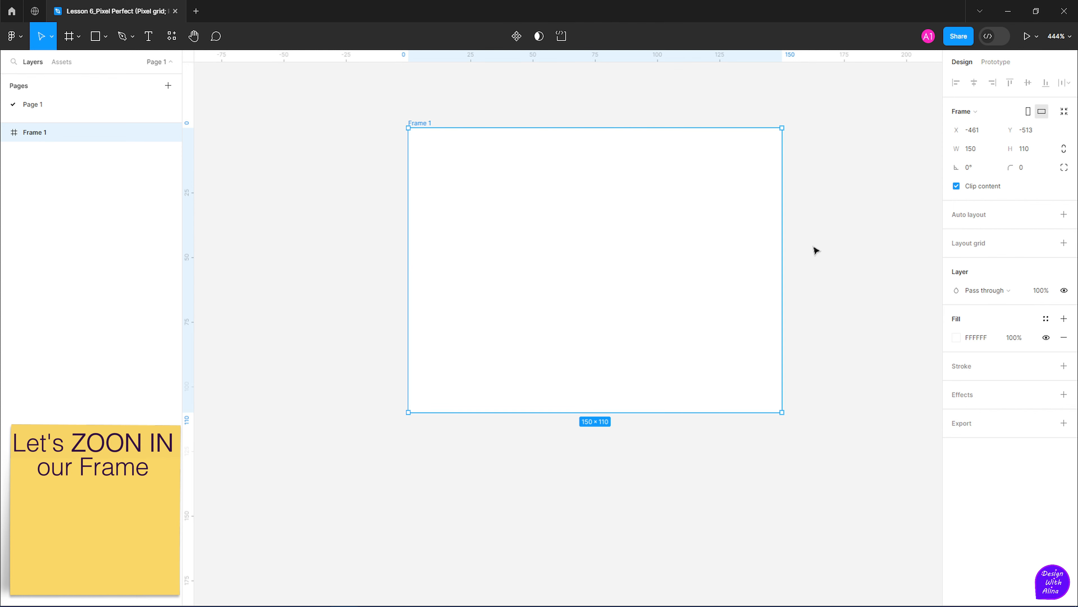
Turn on the pixel grid for the canvas
scroll(748, 284, up, 3)
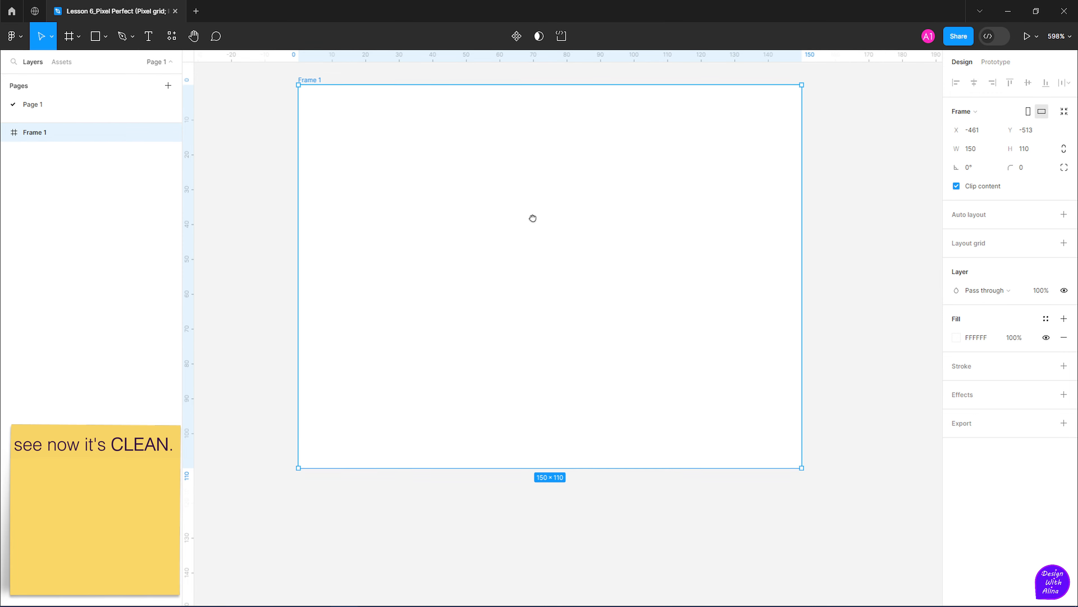
drag(533, 218, 546, 262)
scroll(546, 263, up, 1)
scroll(546, 264, down, 1)
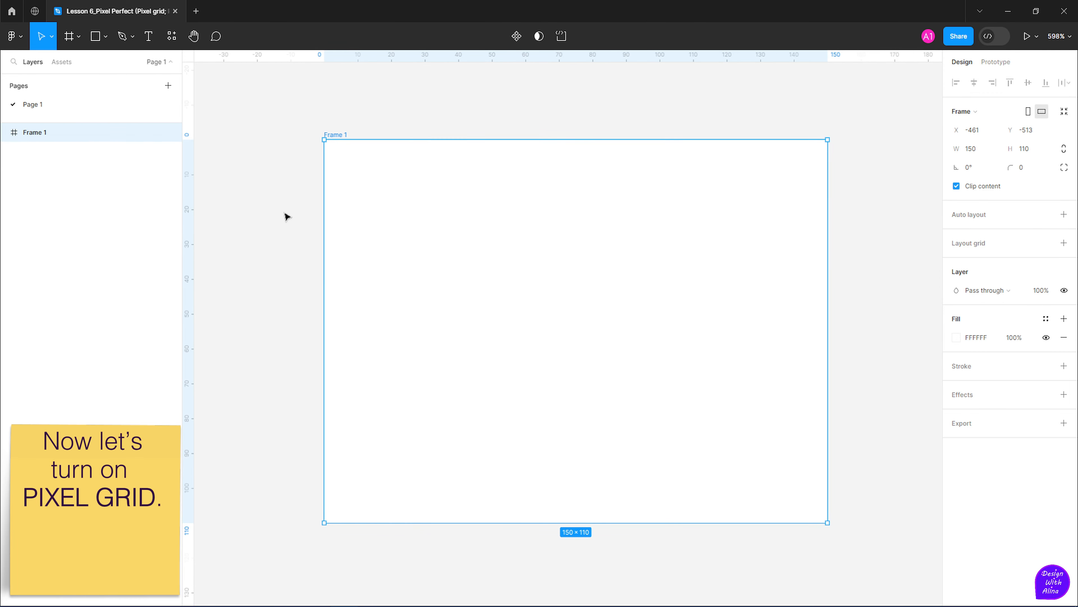
click(25, 39)
mouse_move(50, 120)
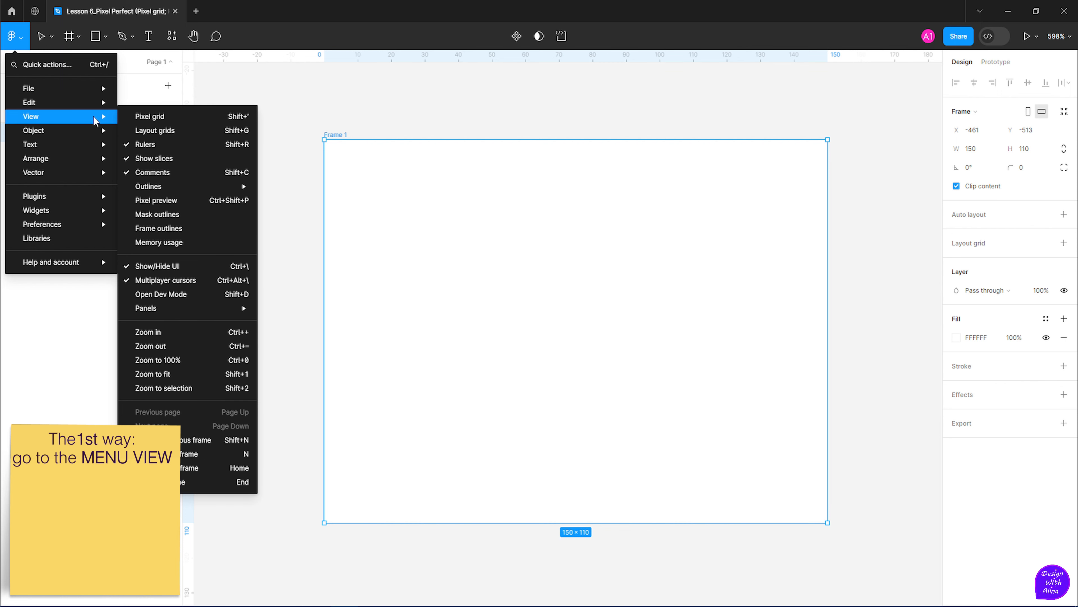
click(168, 117)
scroll(560, 446, up, 2)
drag(561, 448, 548, 487)
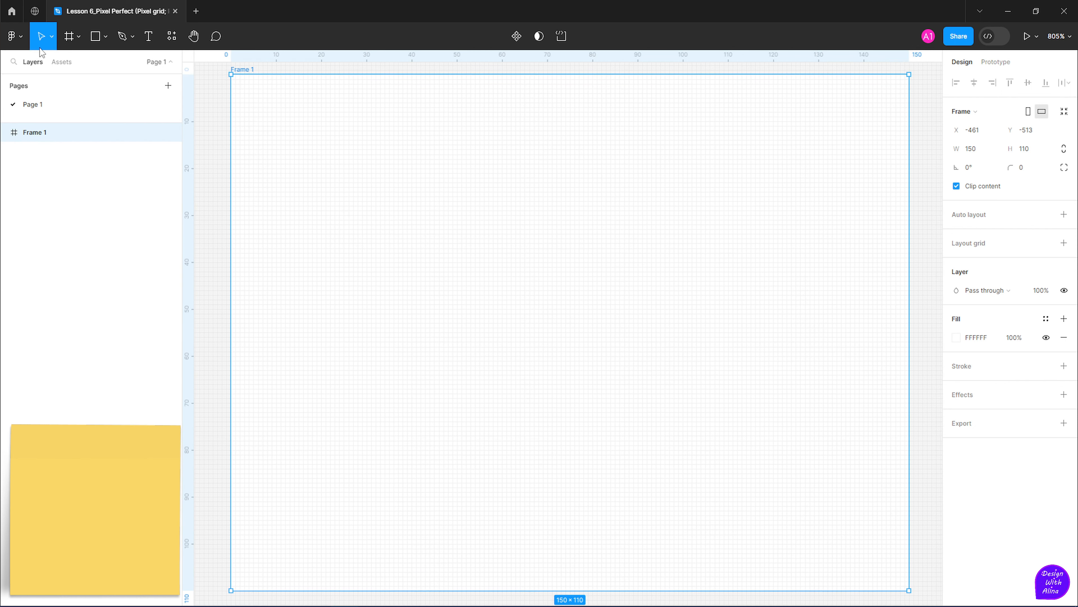
click(15, 36)
mouse_move(42, 116)
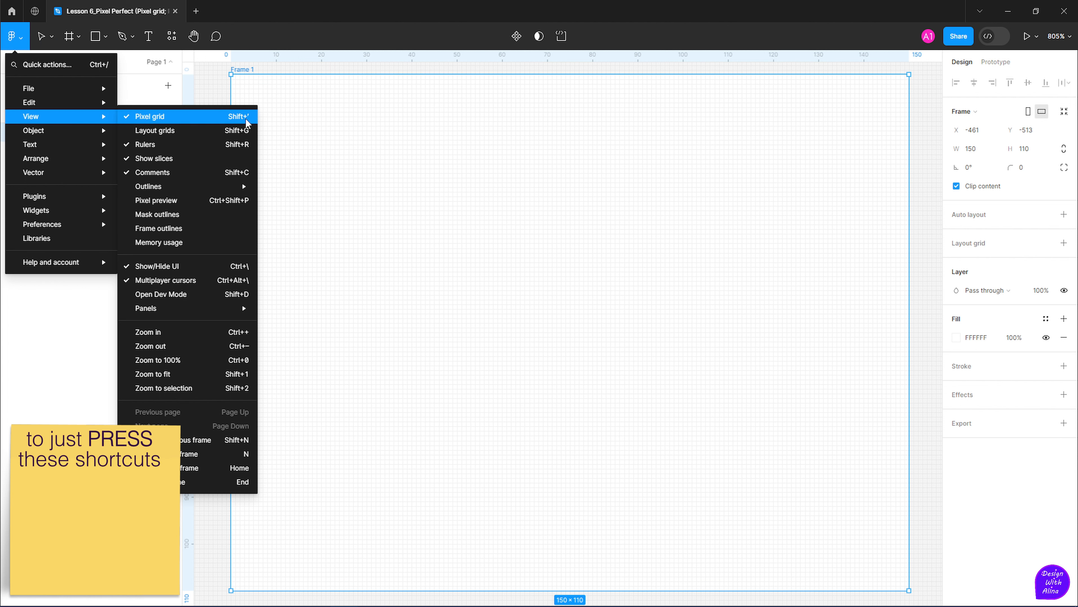
click(860, 137)
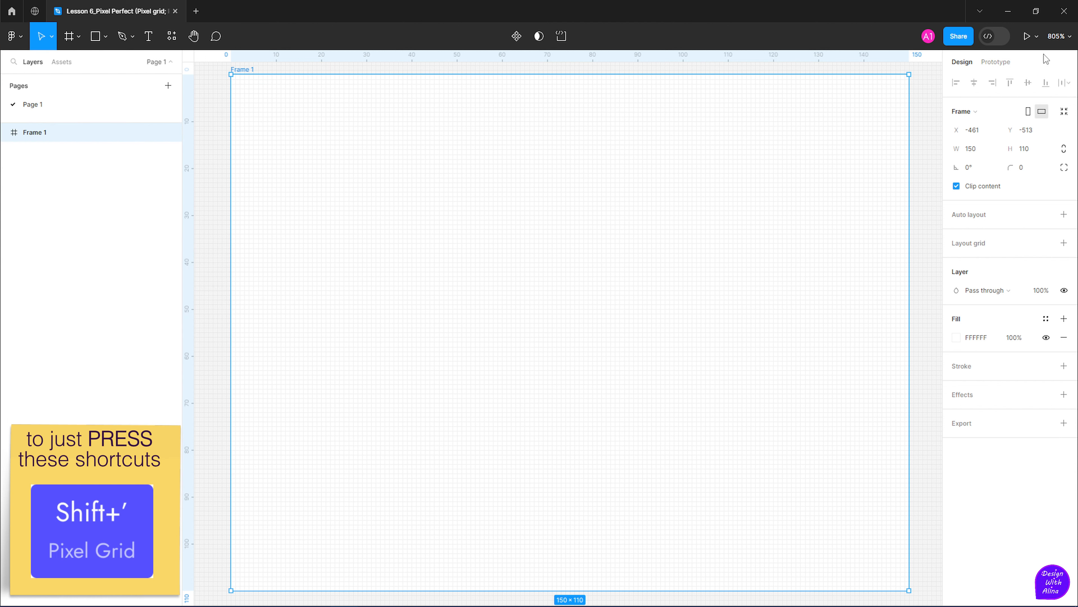
click(1070, 38)
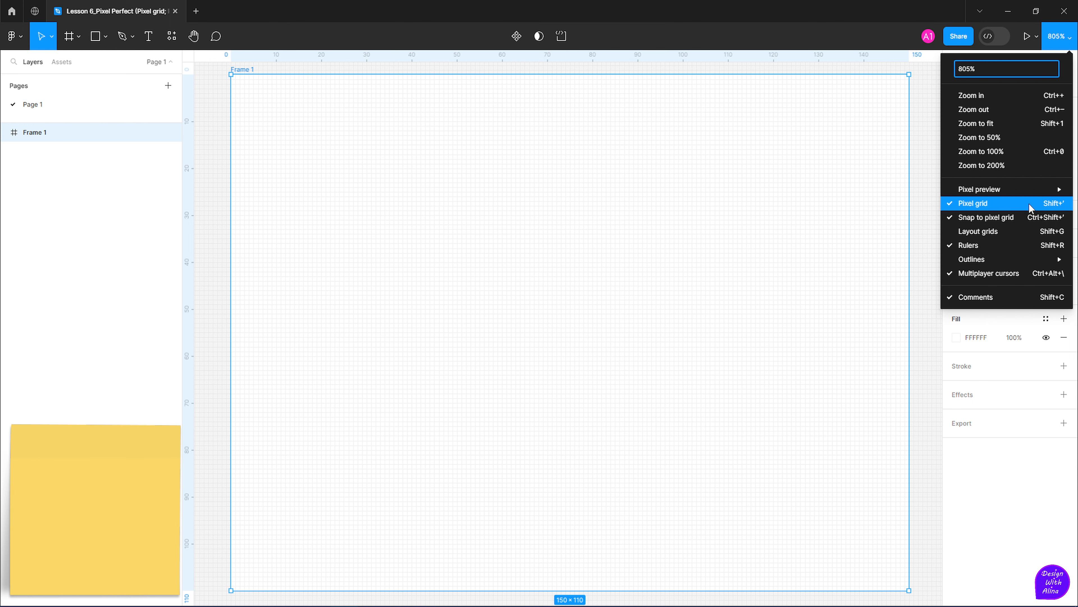
click(463, 216)
Draw a 1 × 1 px square on the pixel grid inside the frame and duplicate it into the neighbouring grid cells
scroll(459, 217, up, 5)
scroll(459, 217, up, 6)
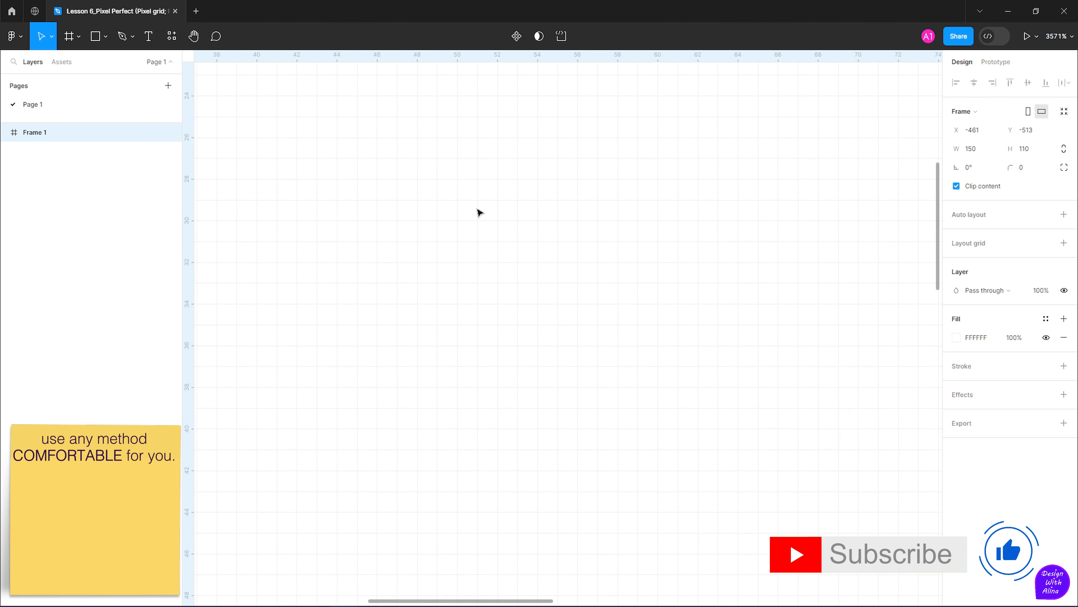
click(95, 37)
mouse_move(480, 196)
mouse_down()
mouse_move(518, 234)
mouse_move(489, 220)
mouse_move(561, 224)
mouse_move(575, 270)
mouse_up()
key(Left)
key(Up)
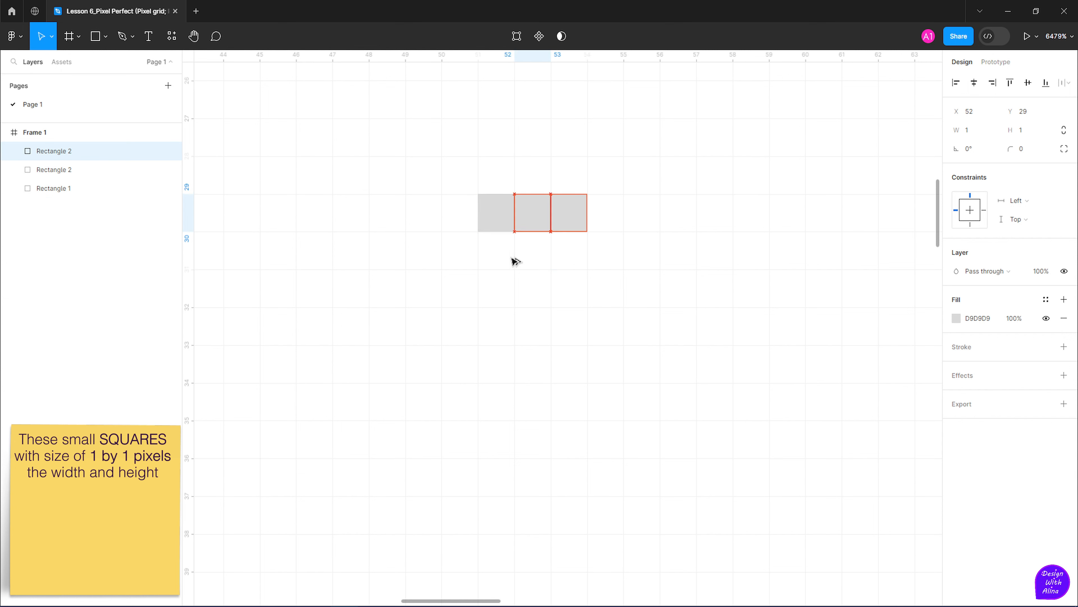
drag(534, 219, 542, 180)
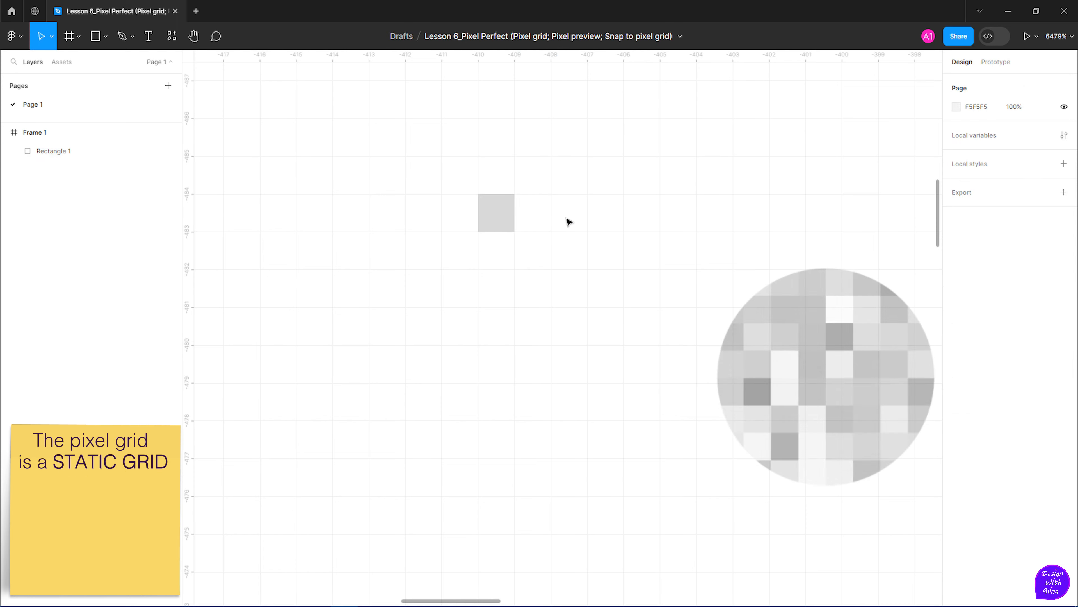
Delete the remaining 1 × 1 px square from the frame
click(498, 217)
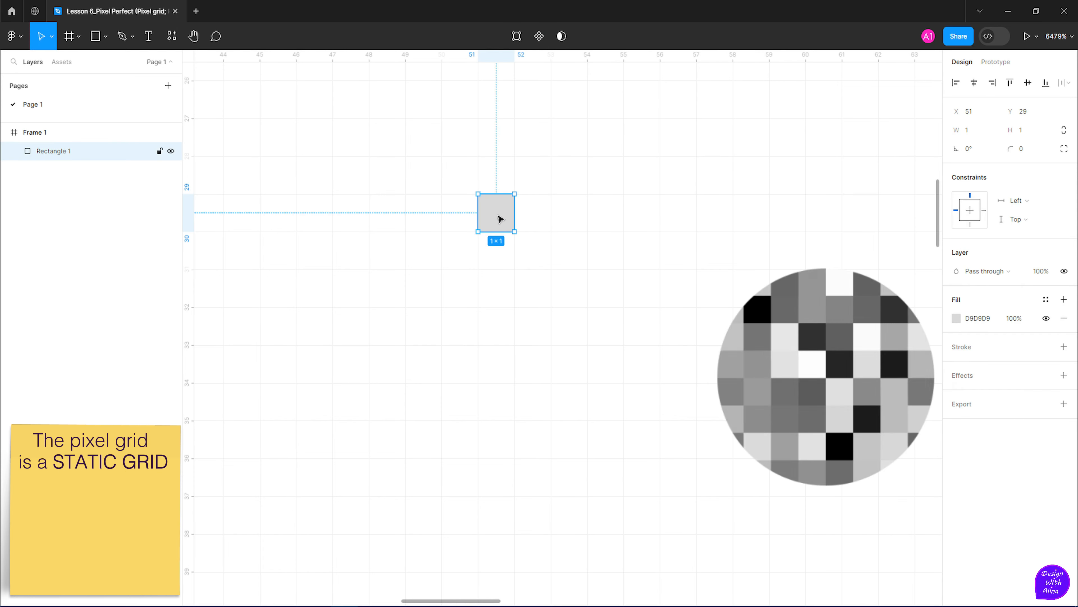
scroll(499, 216, up, 5)
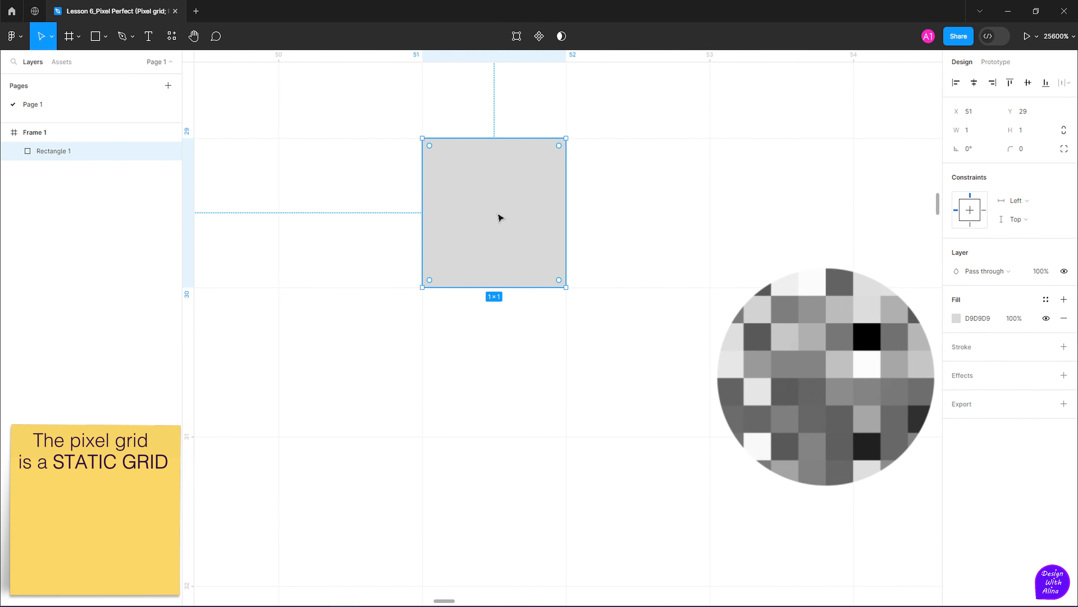
scroll(551, 215, up, 2)
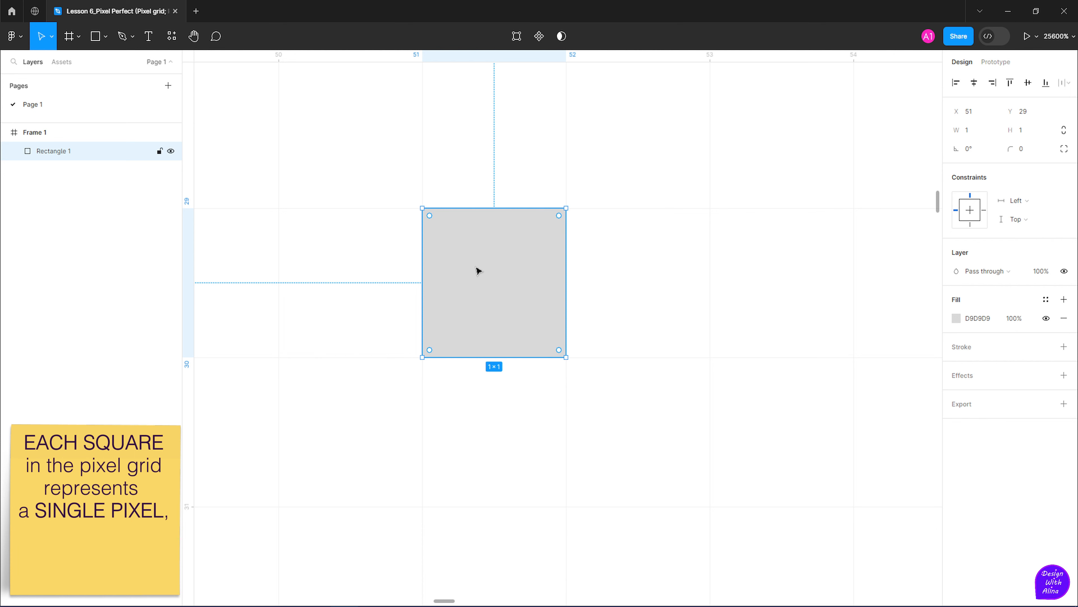
key(Delete)
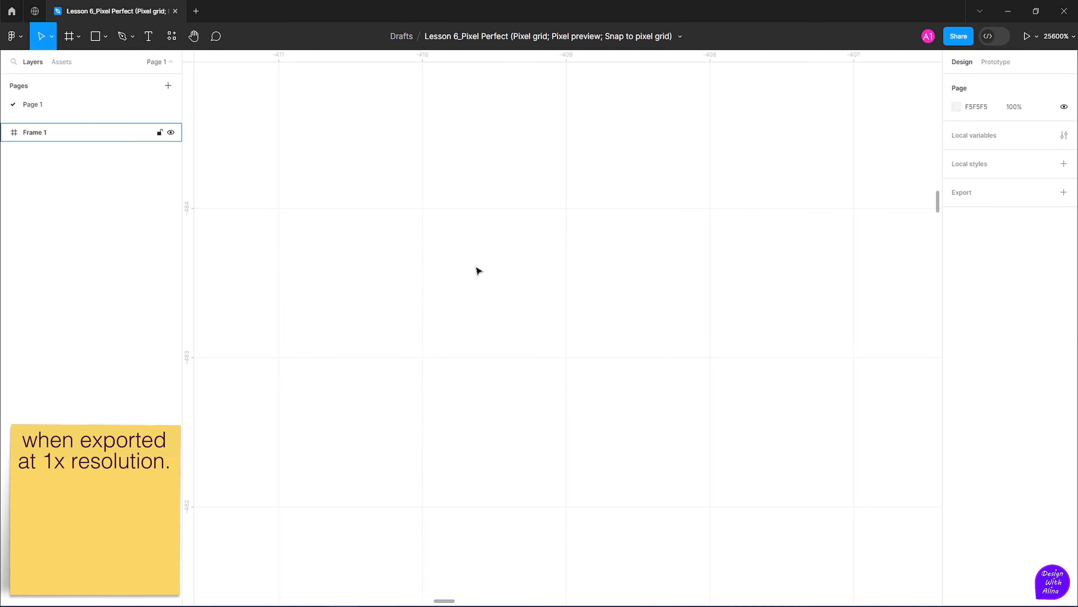
Paste the reference picture with the camera, pen and notebook icons into the 150 × 110 frame
key(shift+1)
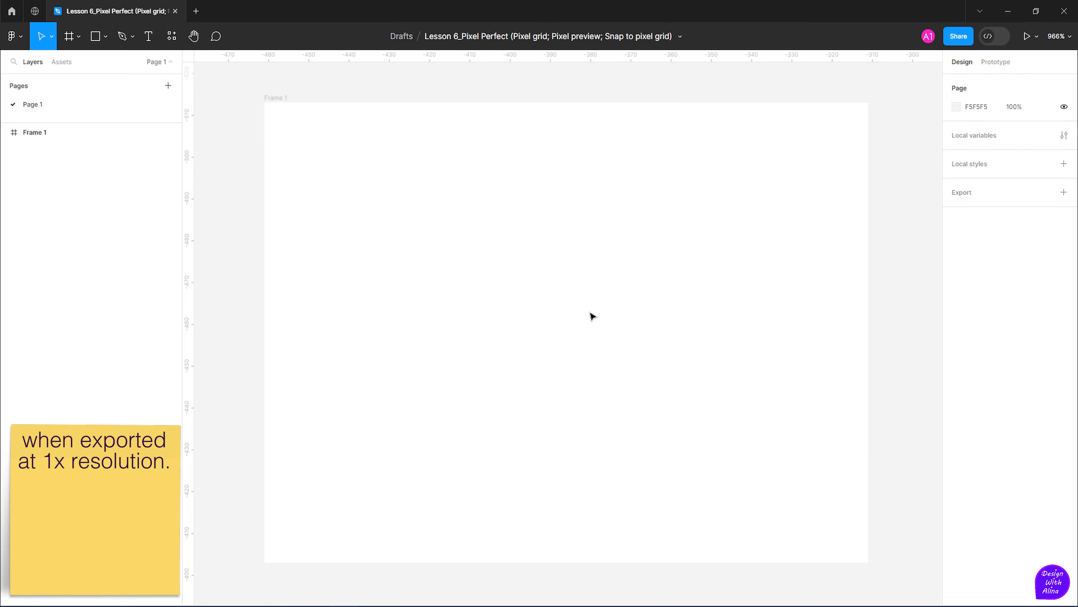
key(shift+2)
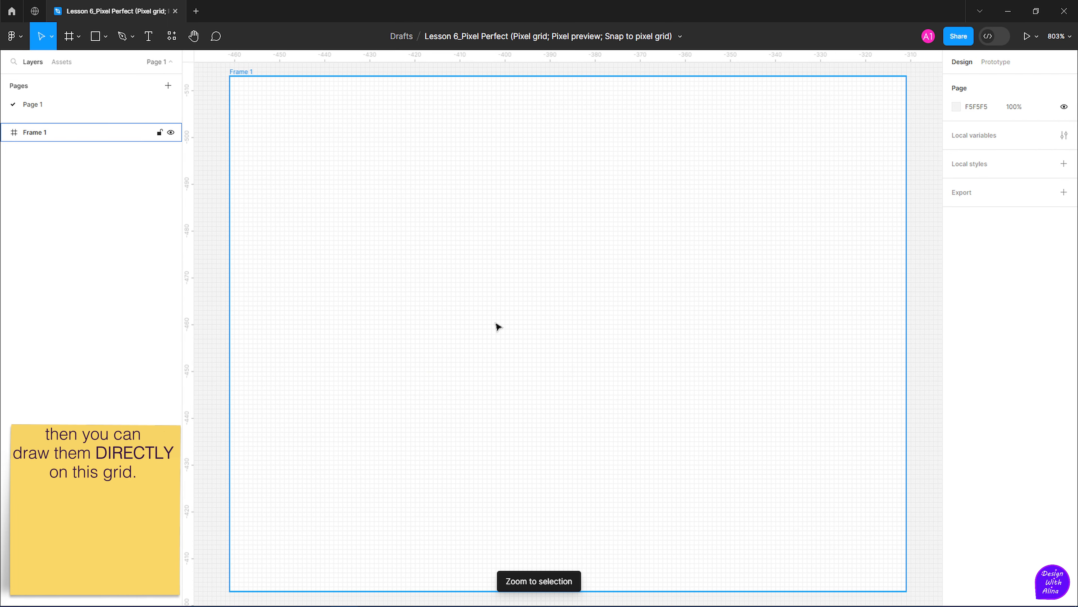
key(ctrl+v)
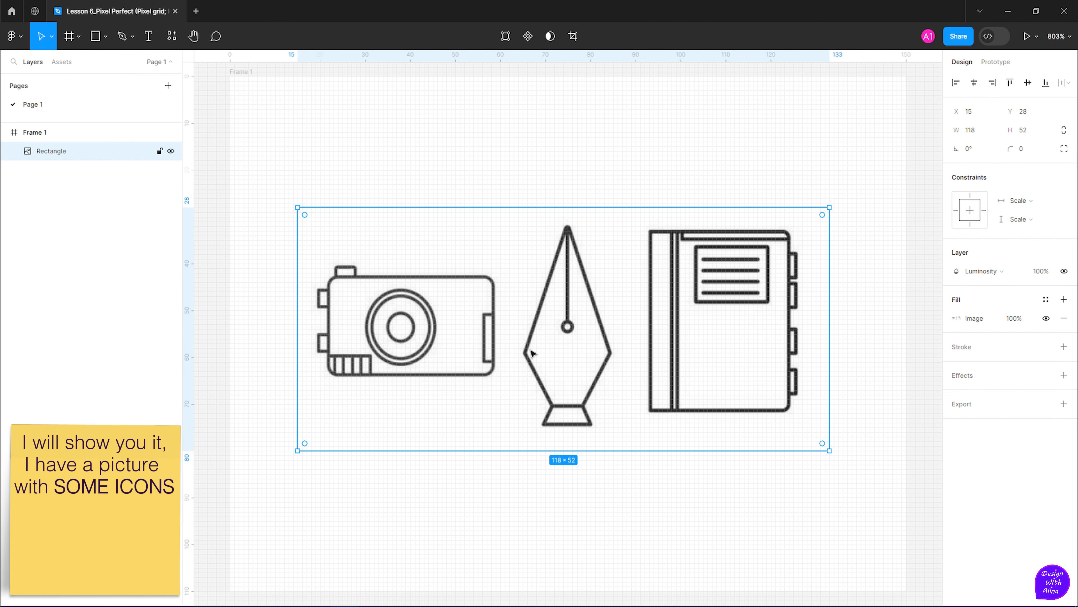
Trace the pen icon's five-sided body as a closed Pen tool path, starting at (65.5, 59) with the tip at (75, 32)
scroll(553, 347, up, 3)
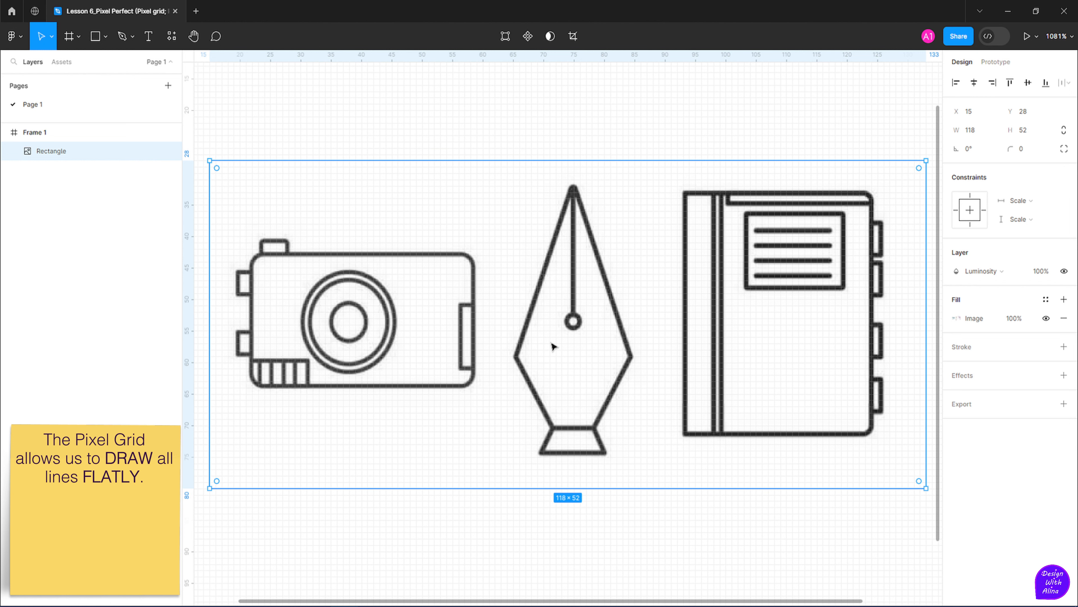
scroll(564, 302, up, 5)
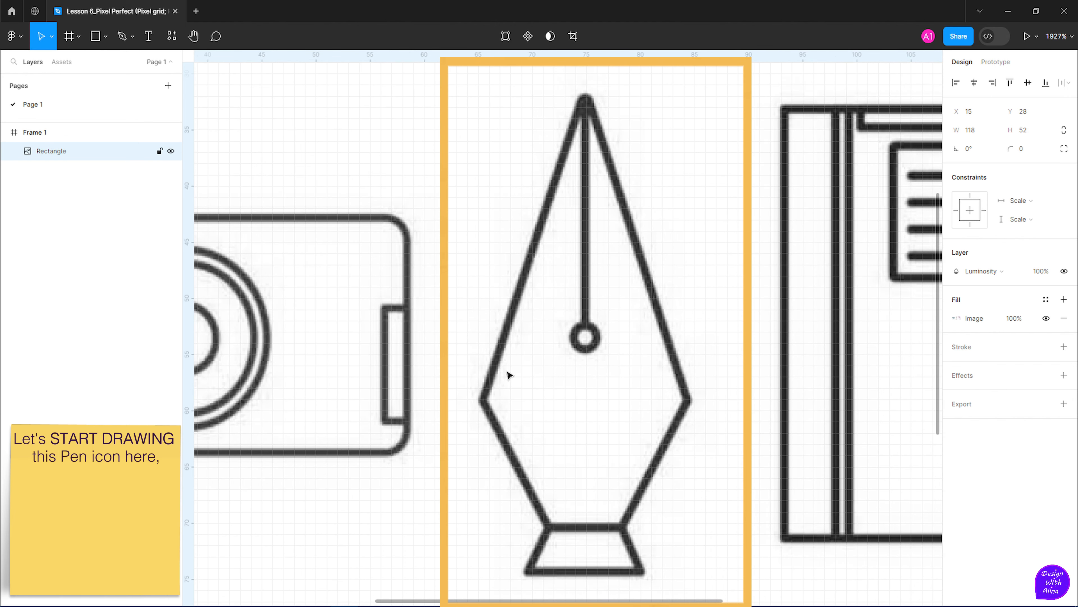
click(124, 38)
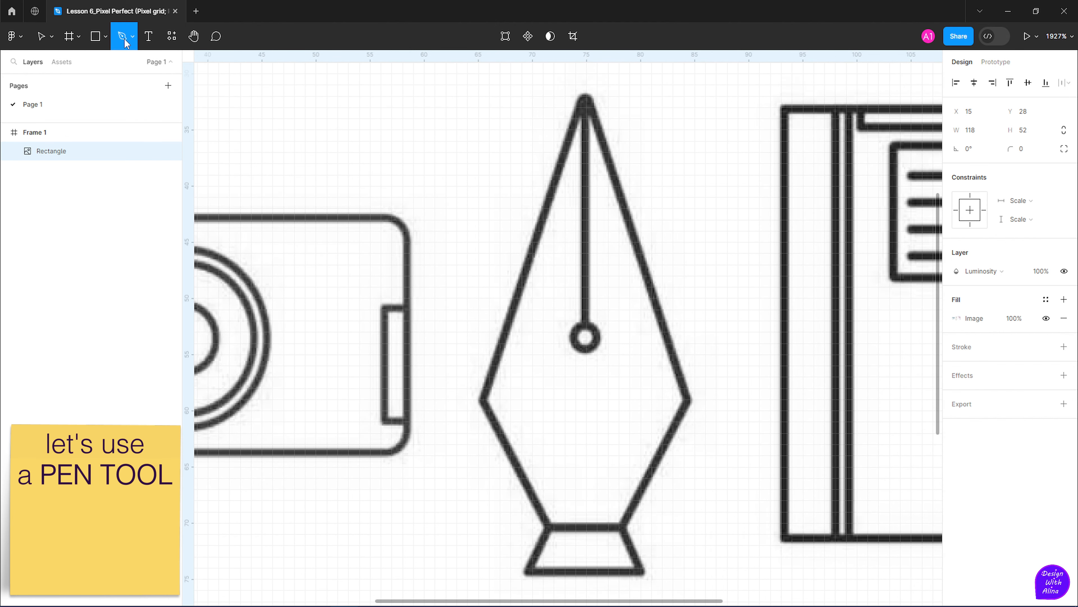
click(133, 37)
click(118, 66)
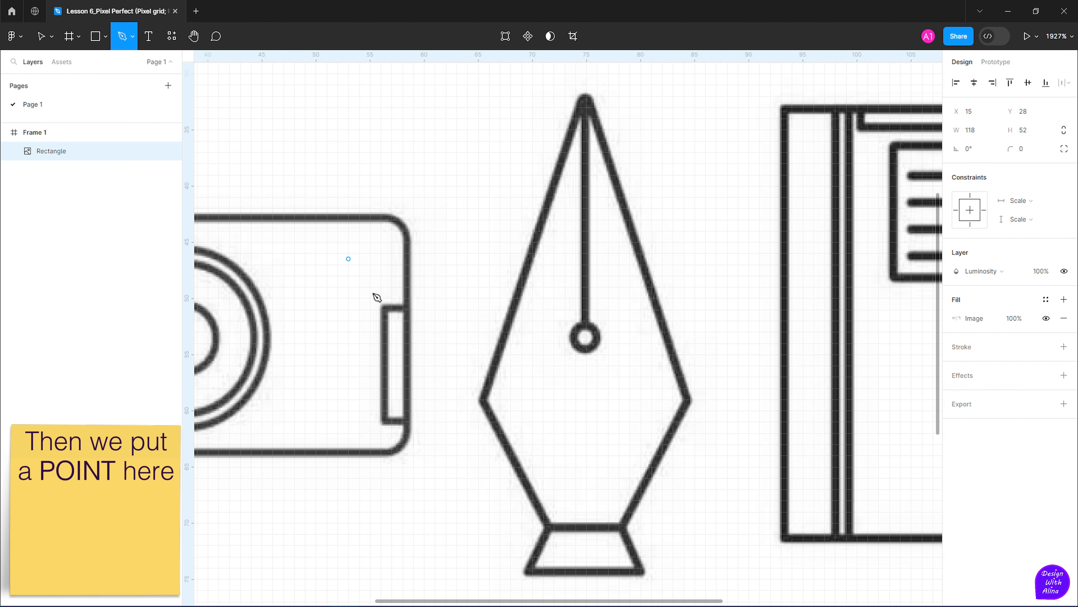
click(483, 399)
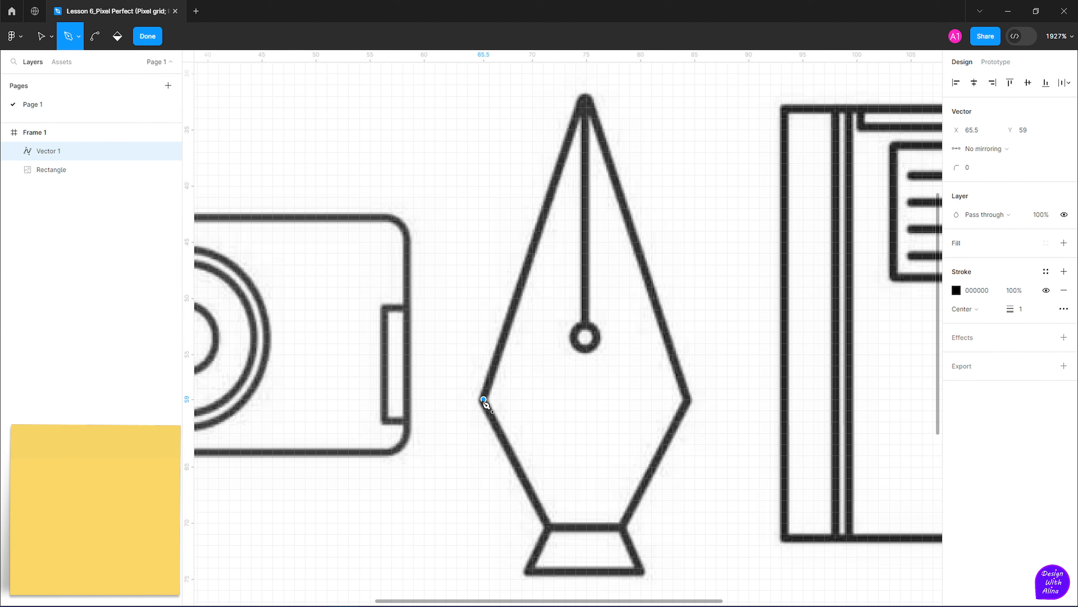
click(586, 96)
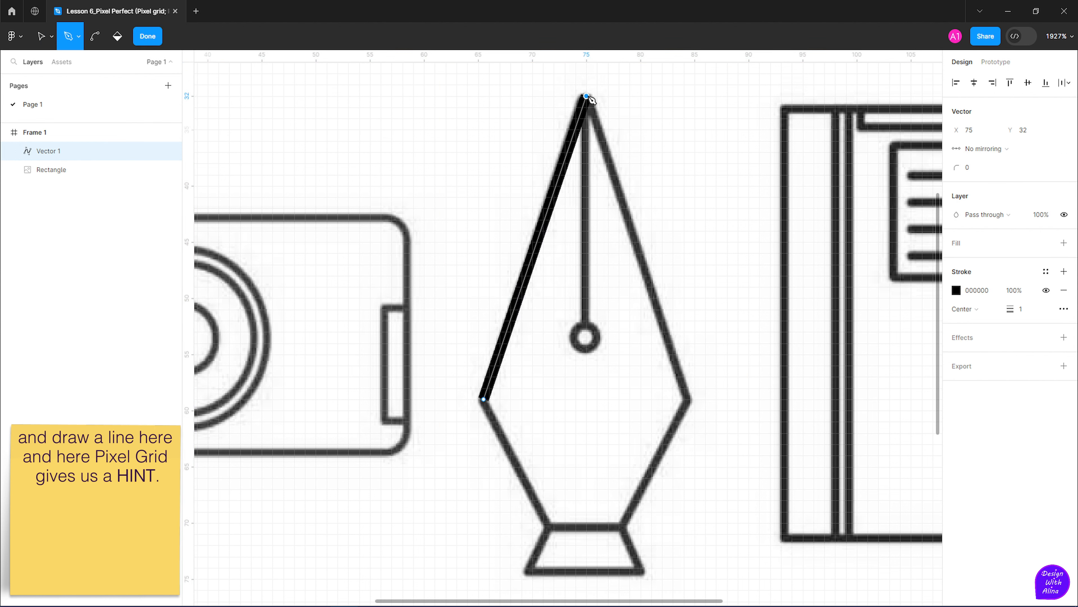
click(689, 399)
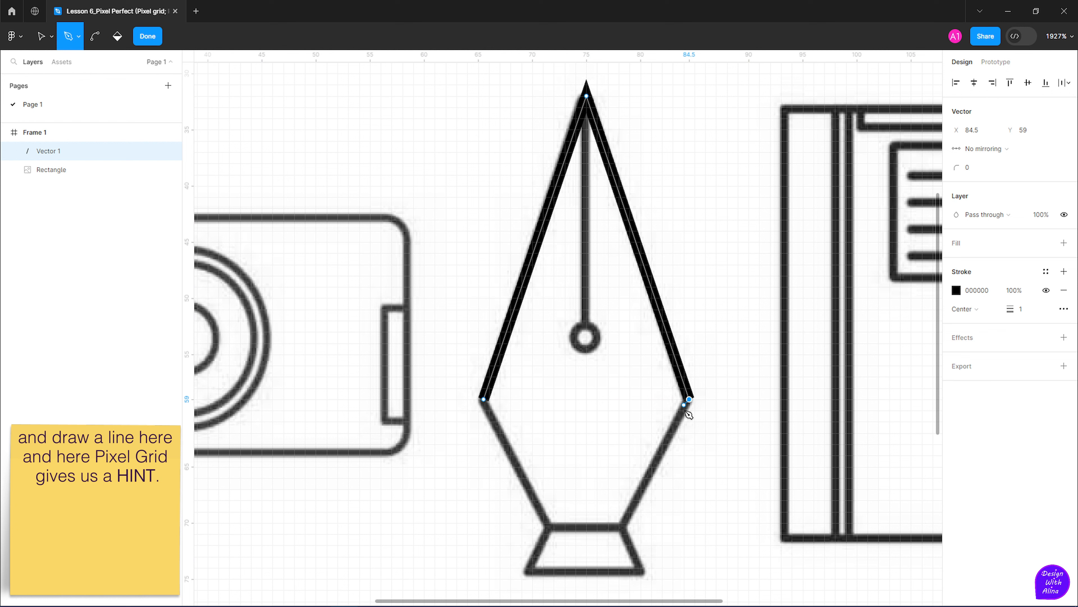
click(624, 528)
click(548, 526)
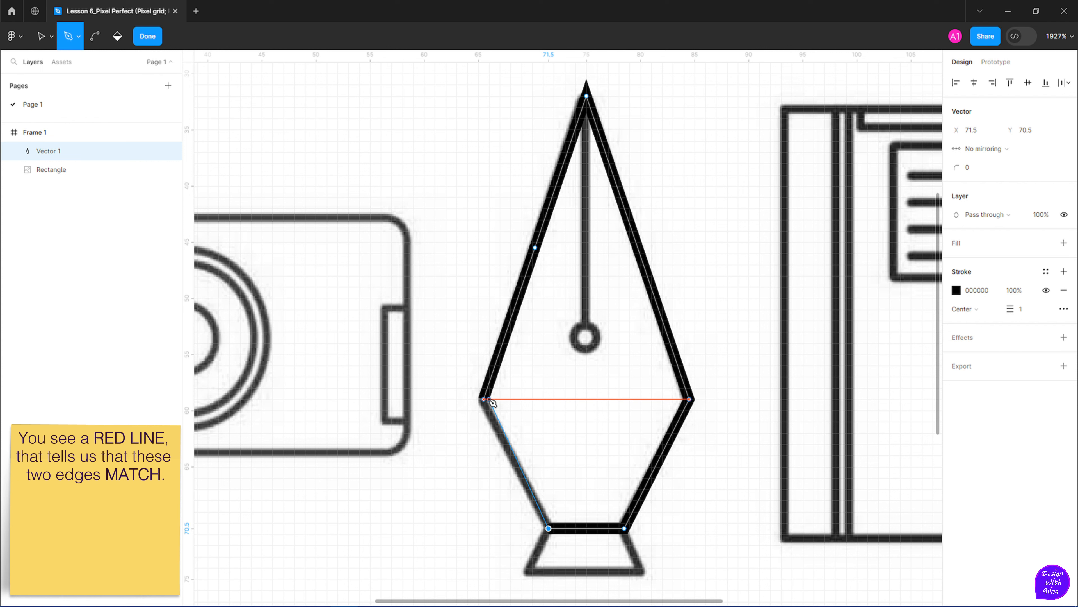
click(484, 399)
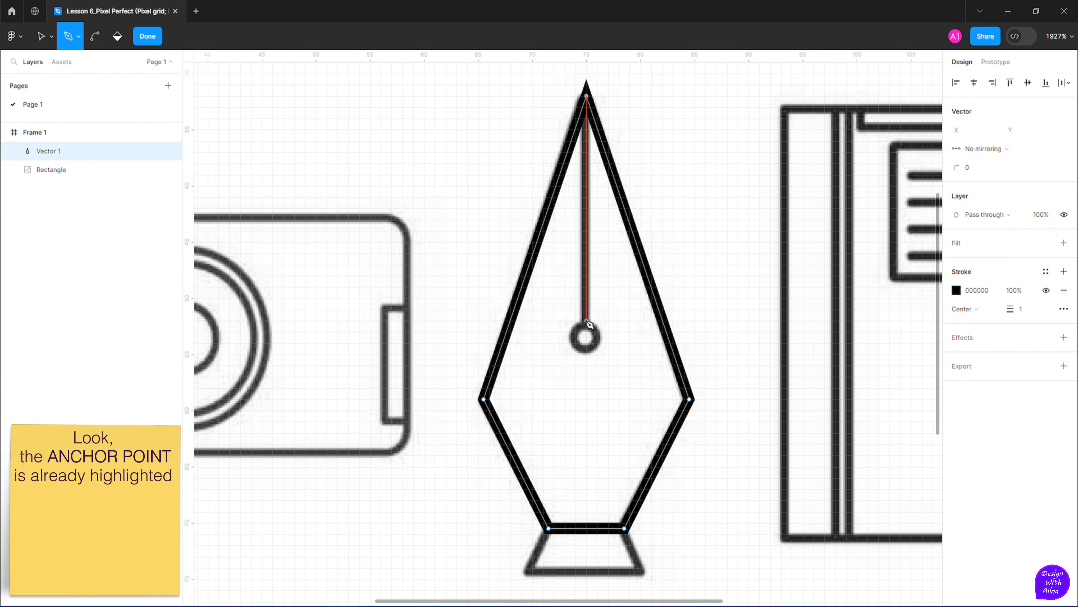
Draw the pen's centre line from (75, 52) up to the tip and trace the base below the body
click(587, 322)
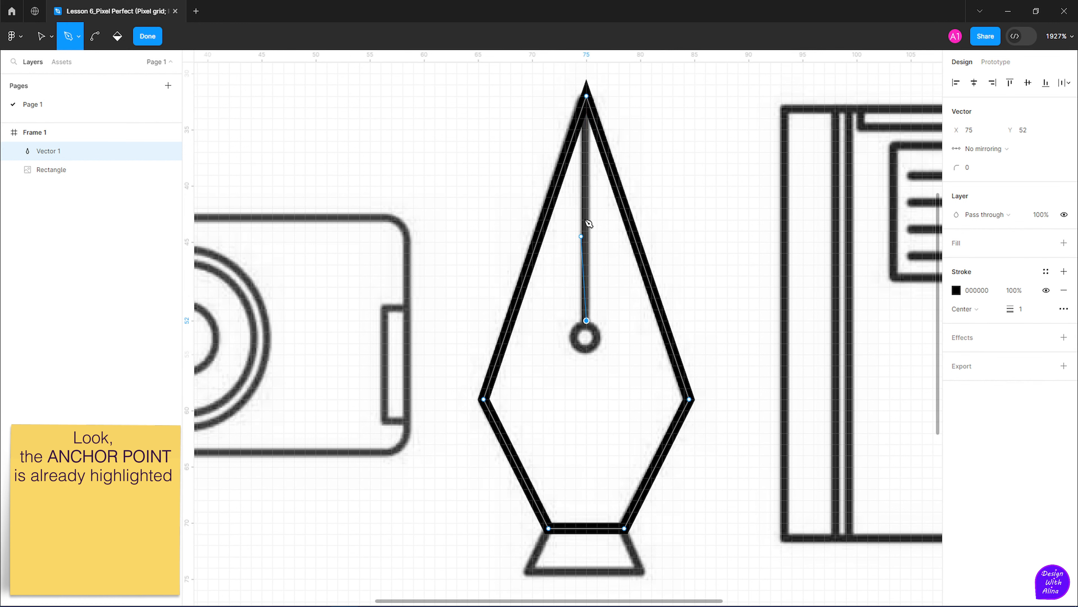
click(587, 97)
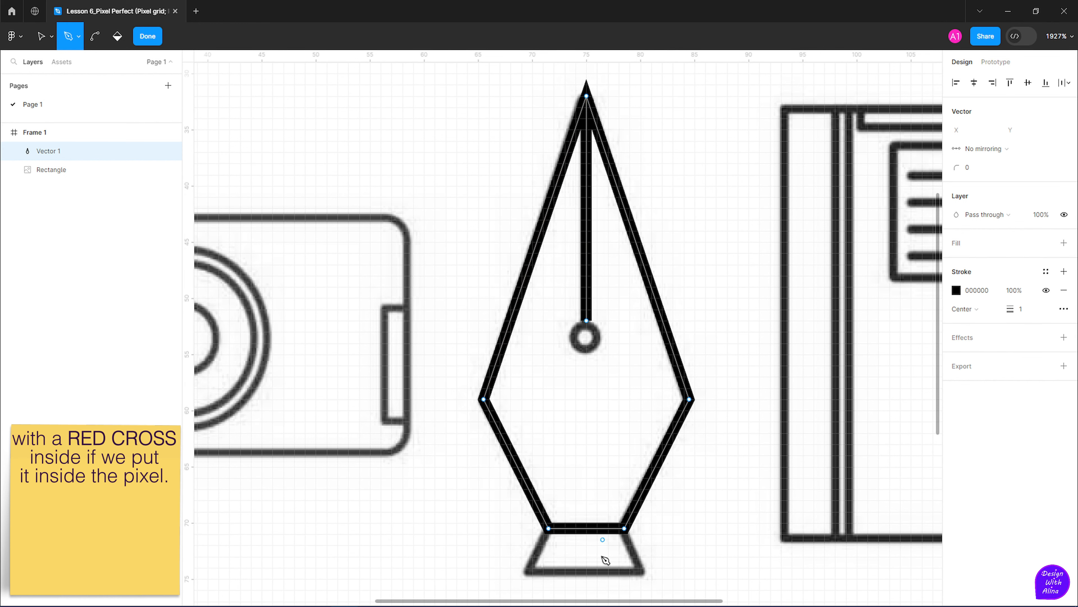
click(528, 568)
key(Escape)
Draw a 4 × 4 px circle at (73, 51) below the centre line and replace its fill with a 1 px black inside stroke
scroll(288, 65, up, 3)
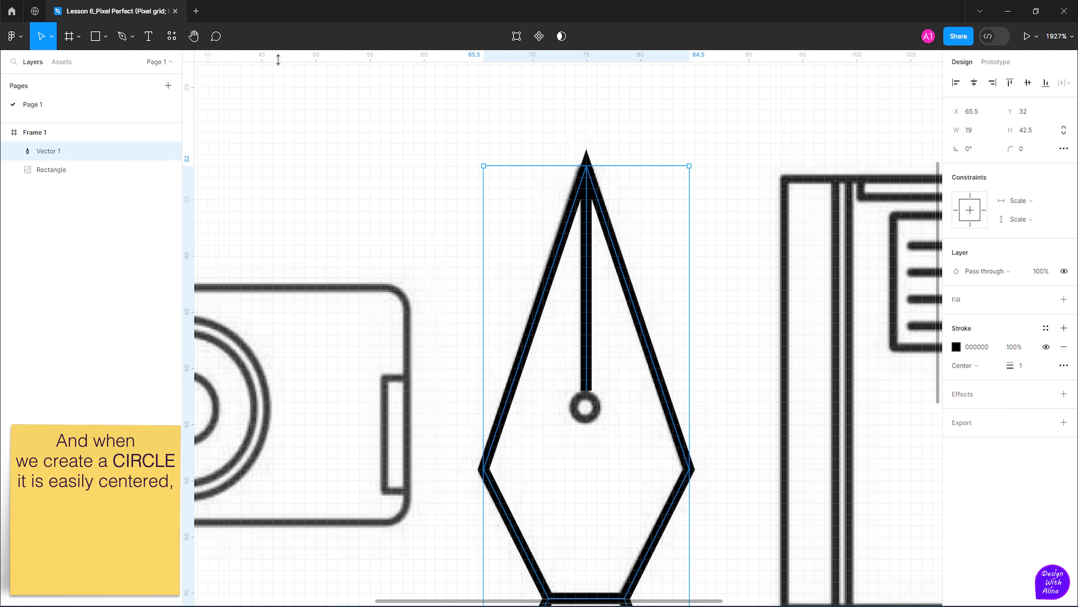
click(106, 37)
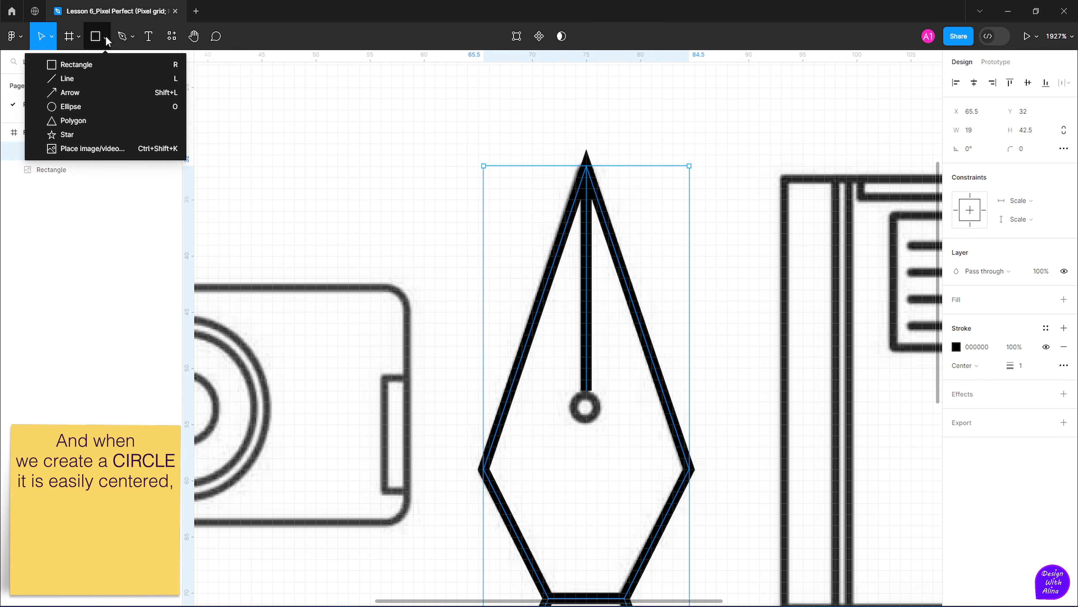
click(63, 108)
scroll(598, 409, up, 5)
drag(558, 400, 488, 309)
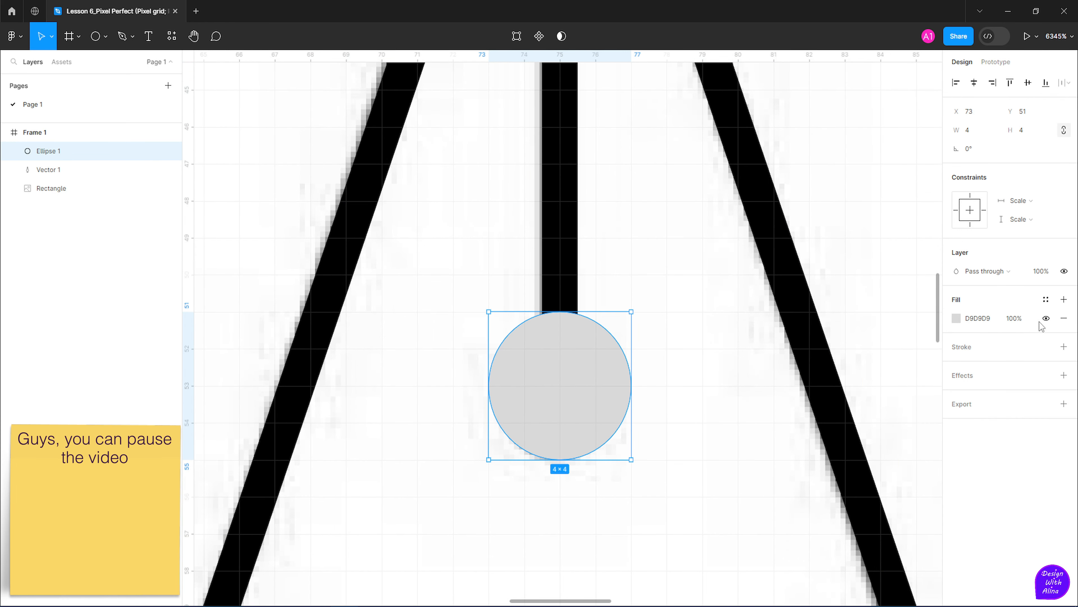
click(1065, 318)
click(1064, 327)
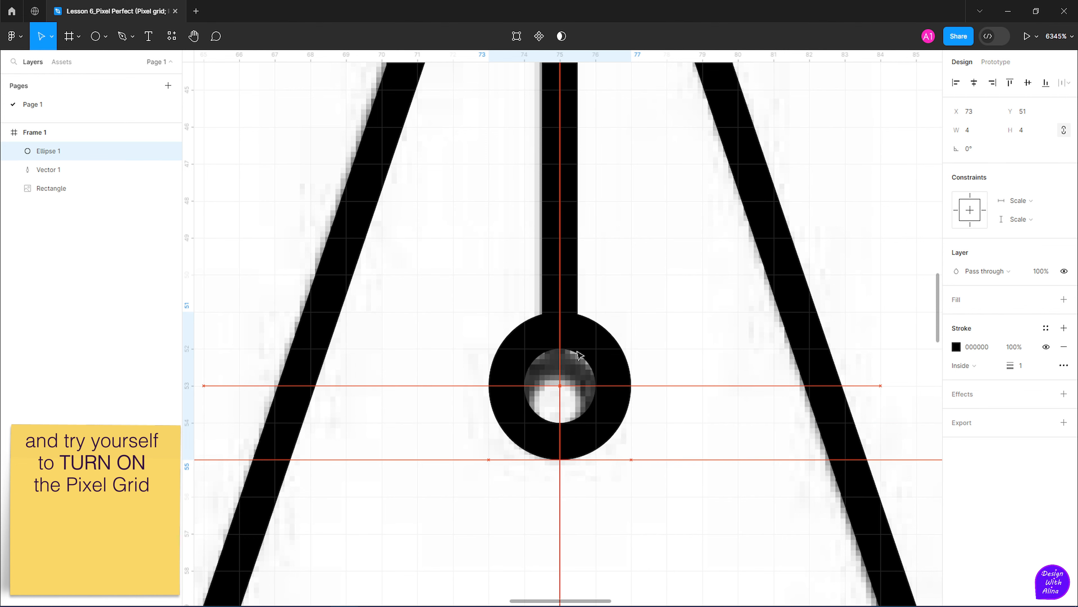
Hide the reference picture so that only the traced pen icon is shown in the frame
key(shift+1)
click(643, 335)
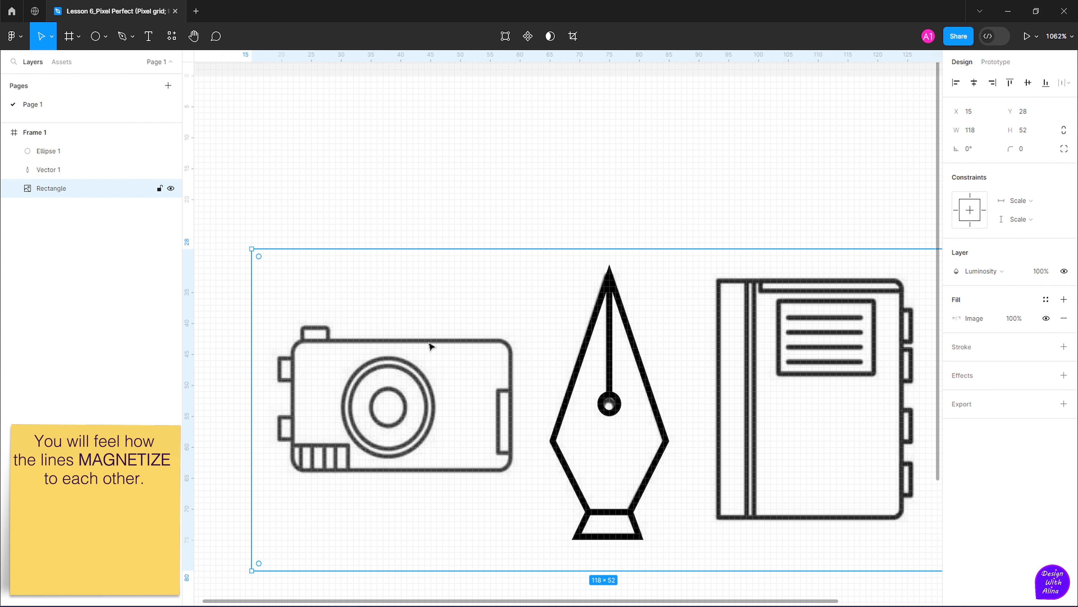
click(170, 189)
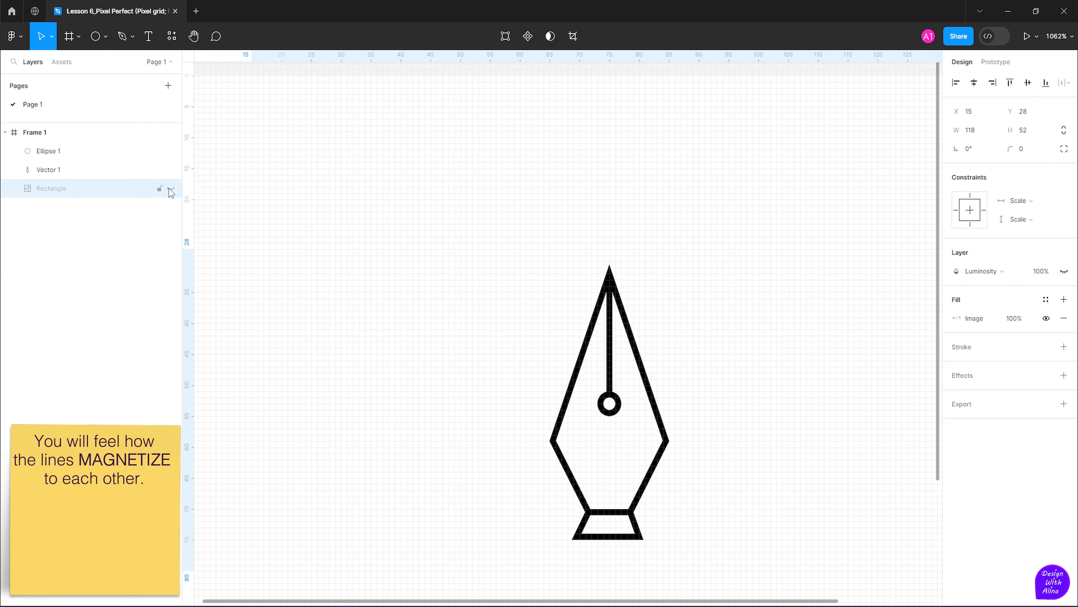
scroll(418, 221, down, 2)
scroll(416, 224, down, 3)
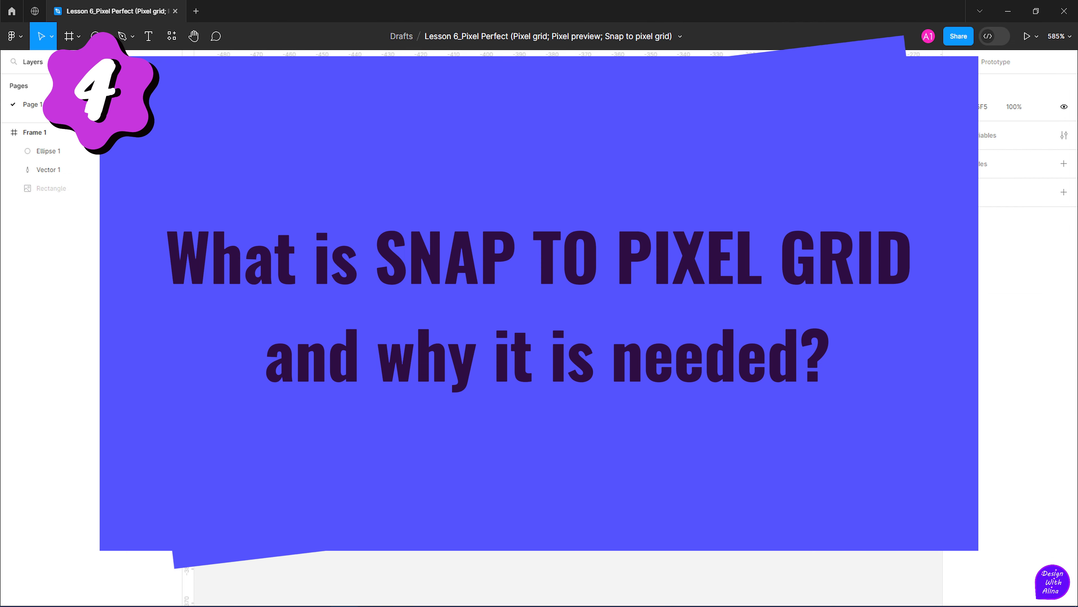
Set the reference picture's layer opacity to 50% and deselect it
scroll(565, 287, up, 5)
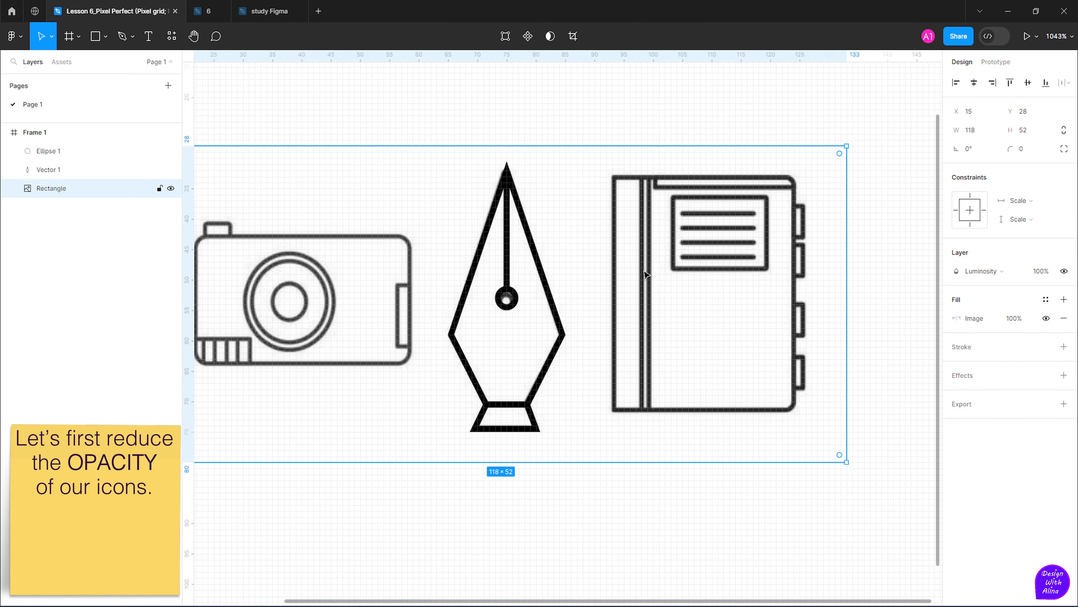
click(1041, 272)
text(50)
key(Return)
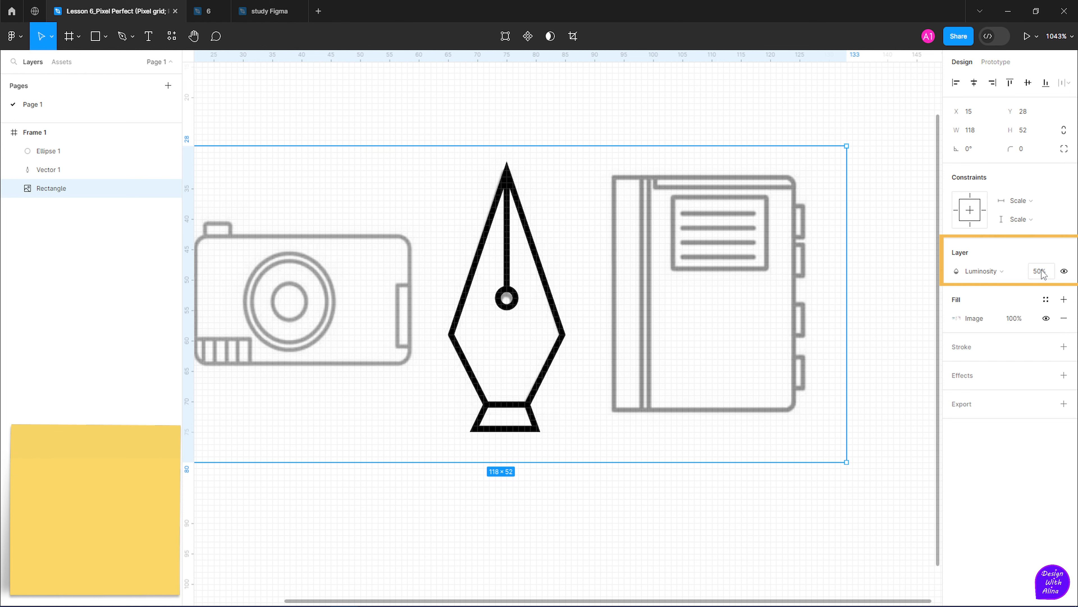
click(863, 369)
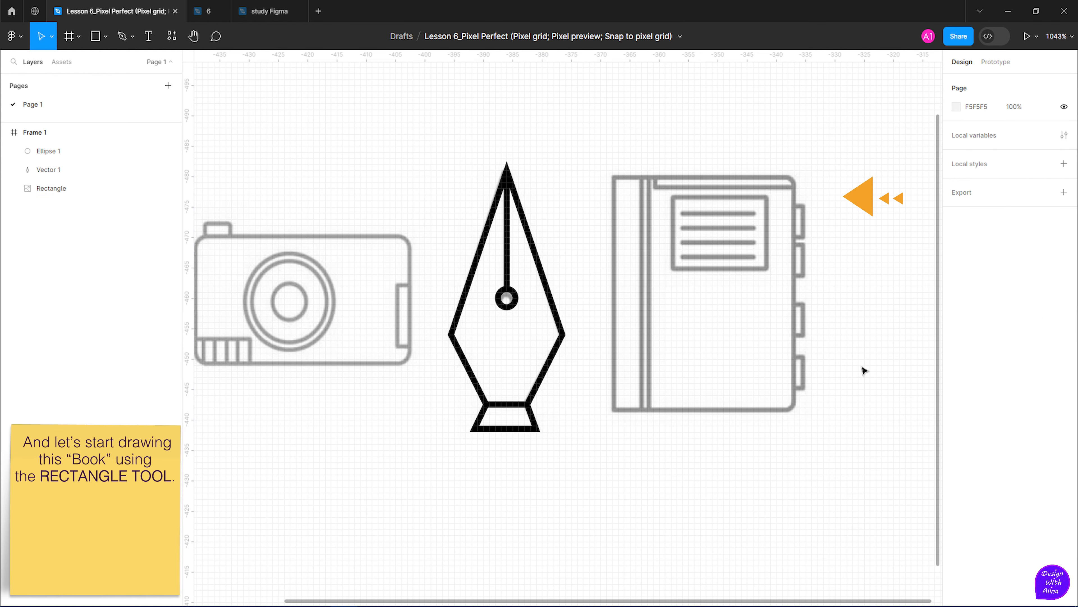
Draw a rectangle of about 4.75 × 38.13 px over the notebook's spine
scroll(585, 263, up, 5)
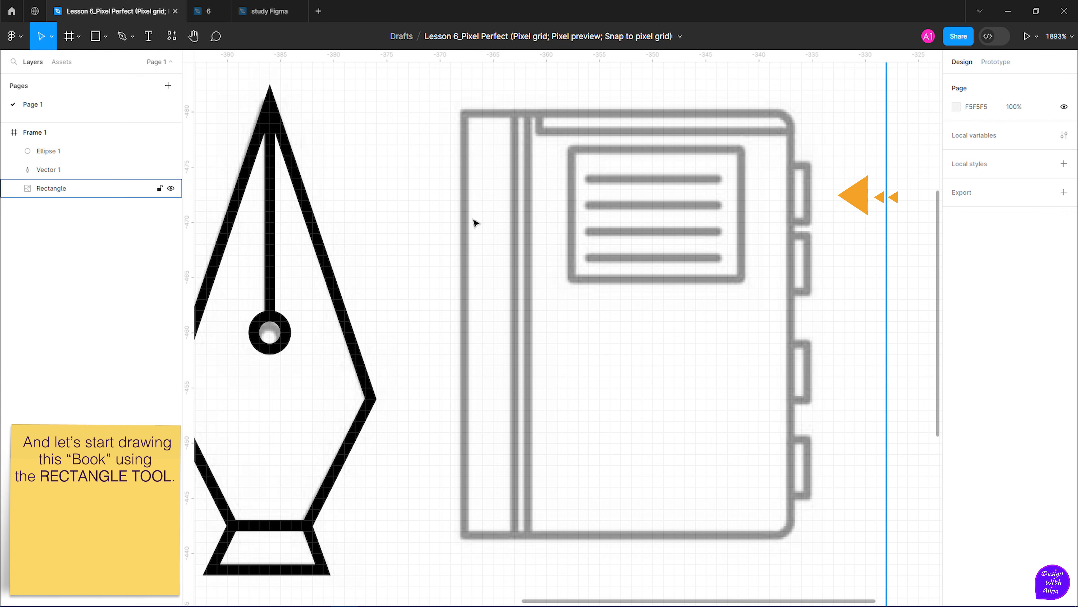
key(r)
drag(463, 114, 515, 536)
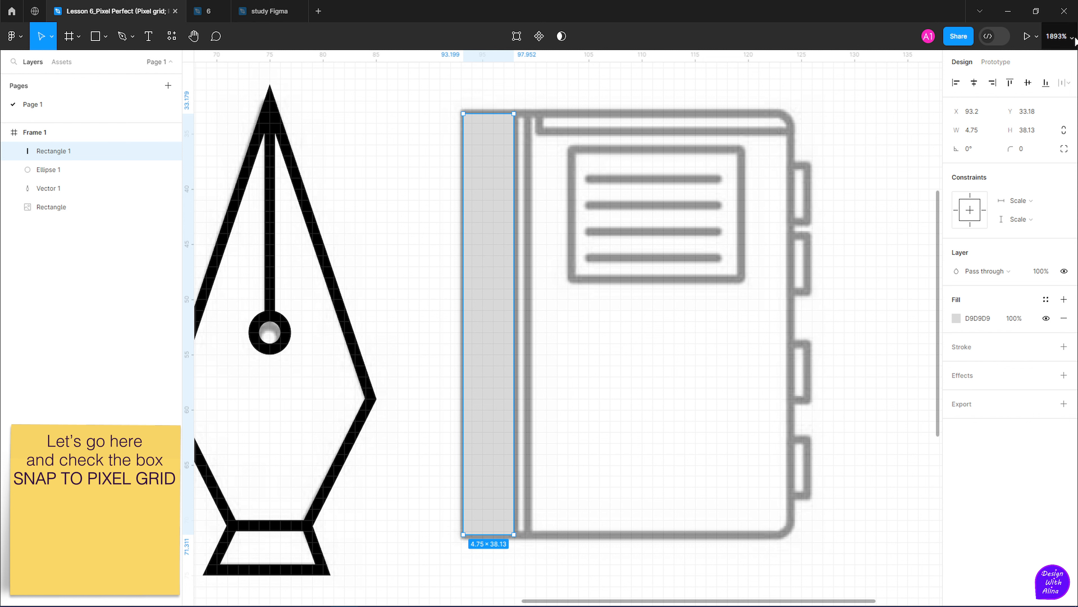
Turn on Snap to pixel grid and resize the spine rectangle to 5 × 38 px at (93, 33)
click(1059, 36)
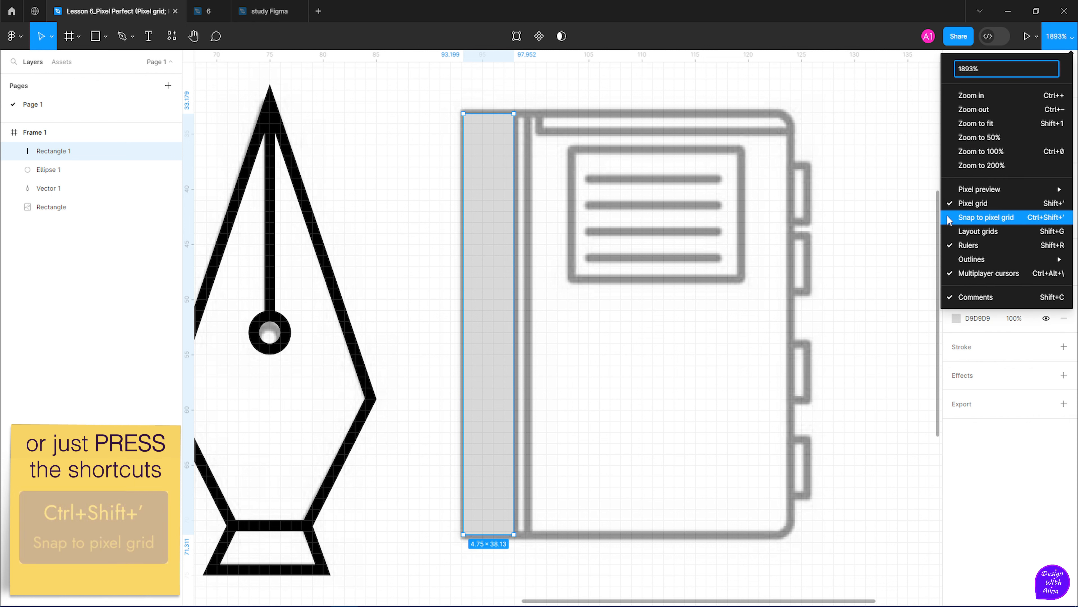
click(1036, 217)
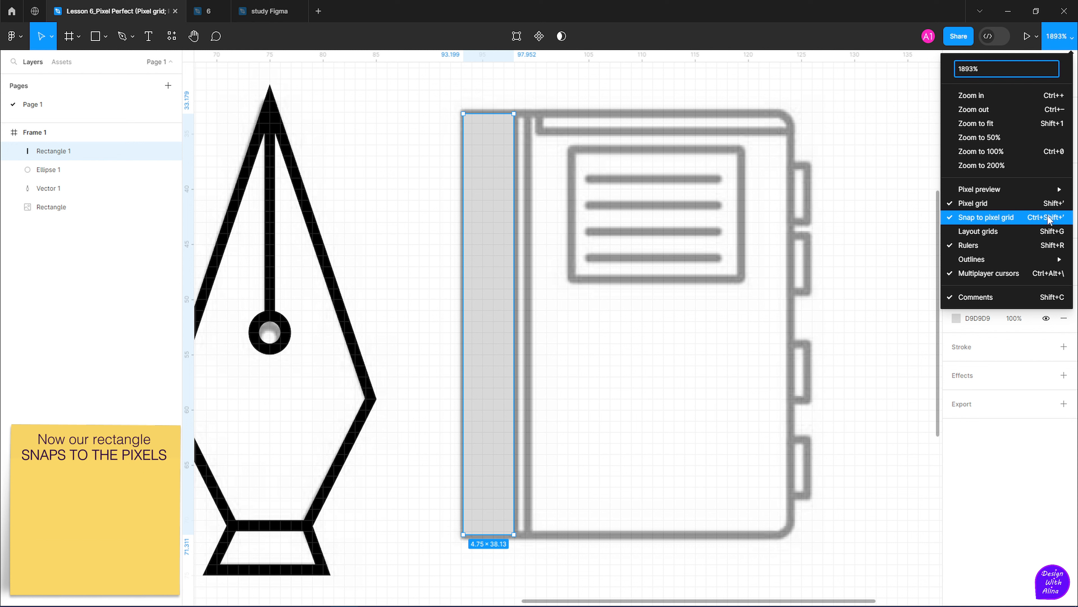
drag(514, 476, 506, 474)
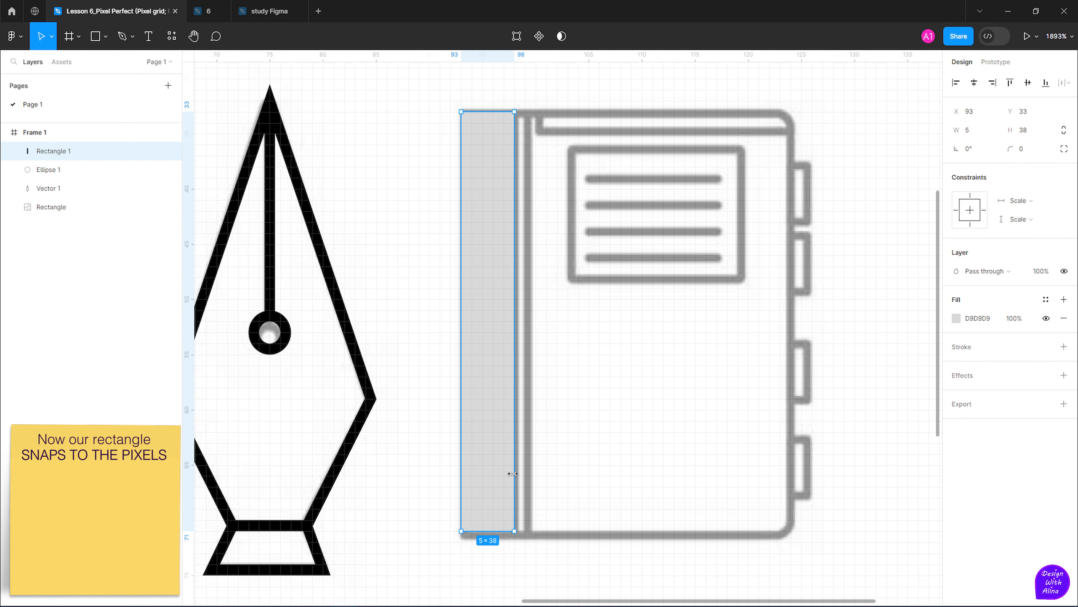
mouse_move(488, 535)
mouse_down()
mouse_move(489, 544)
mouse_move(492, 532)
mouse_up()
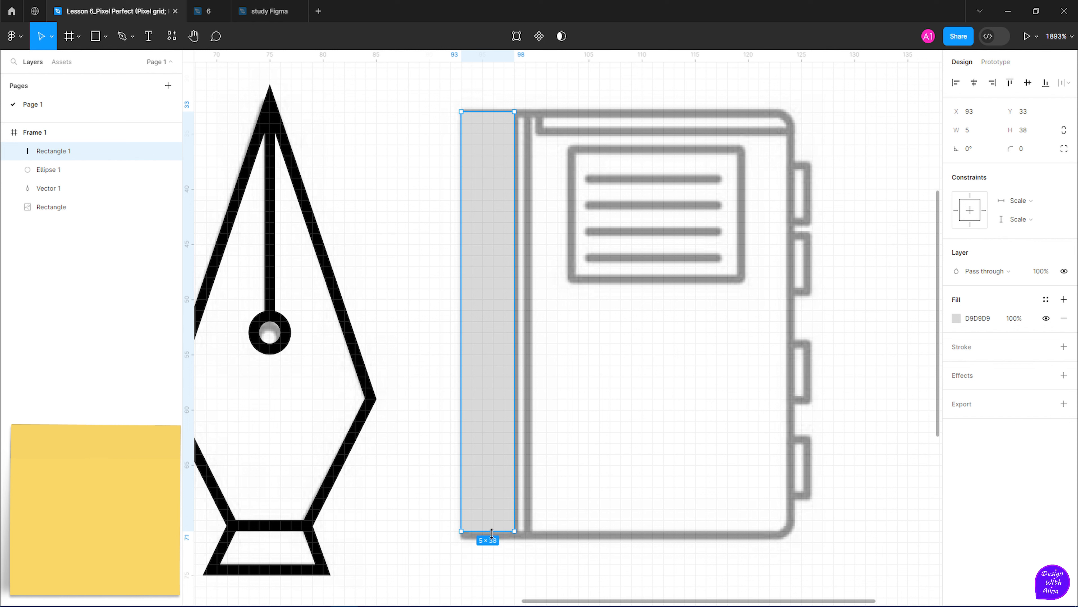
Replace the spine rectangle's fill with a 1 px black inside stroke and extend its height to 39 px
click(682, 452)
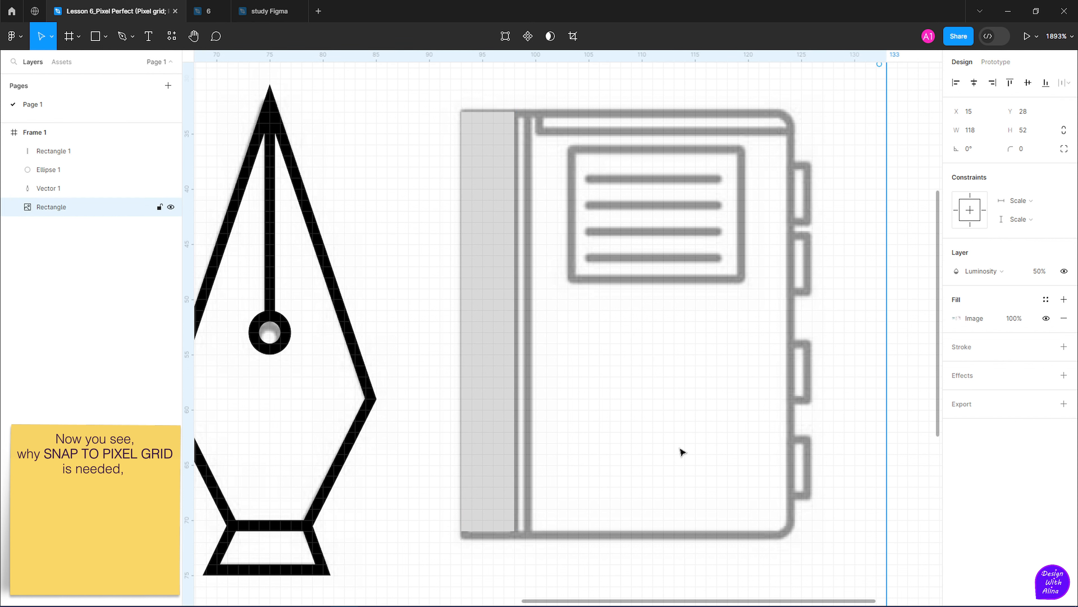
click(508, 430)
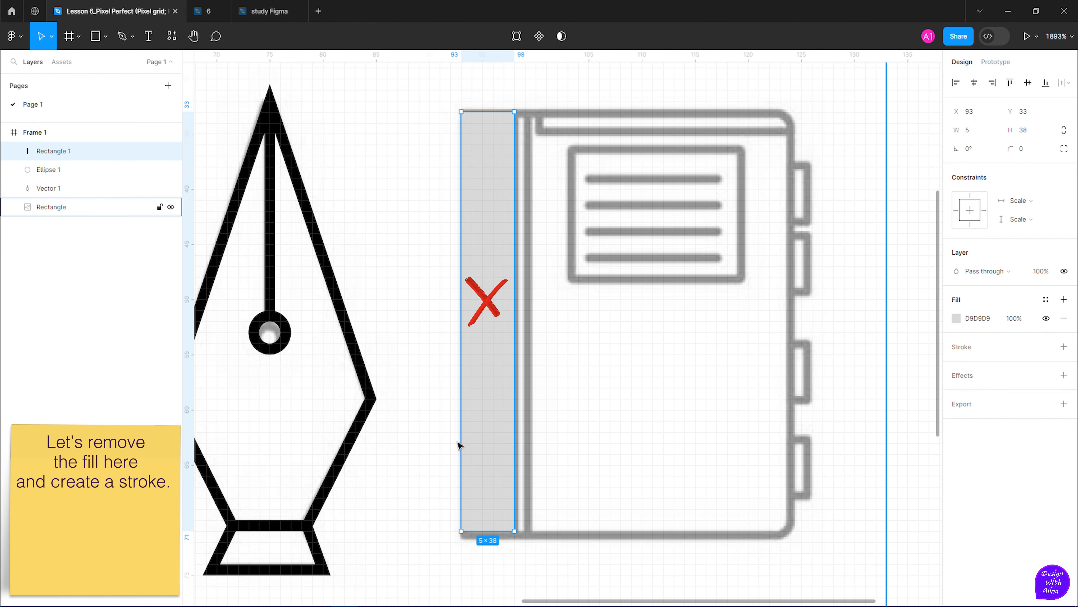
click(1064, 318)
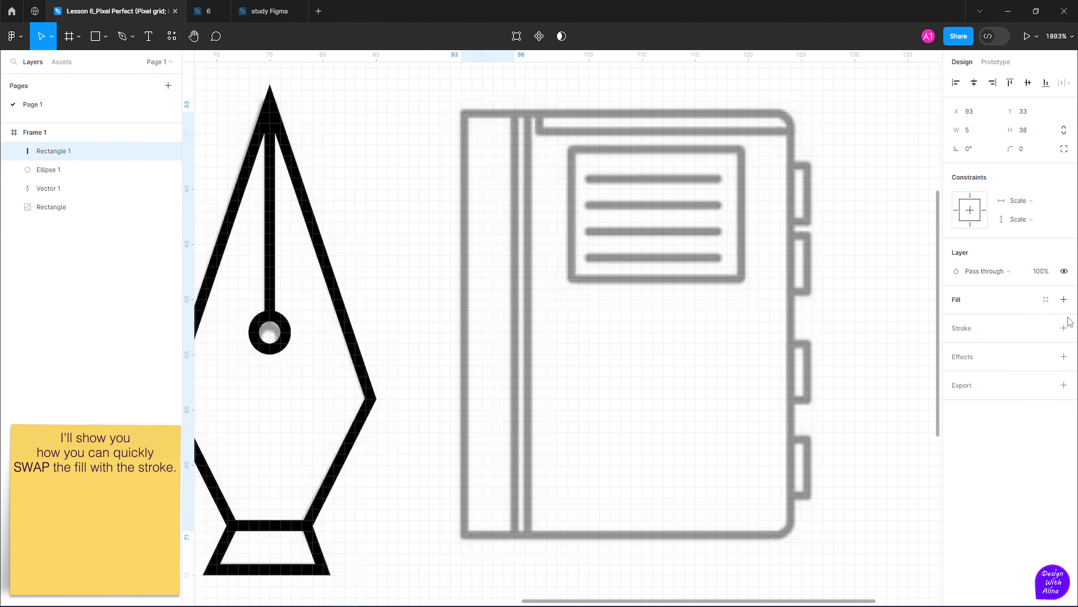
click(1065, 327)
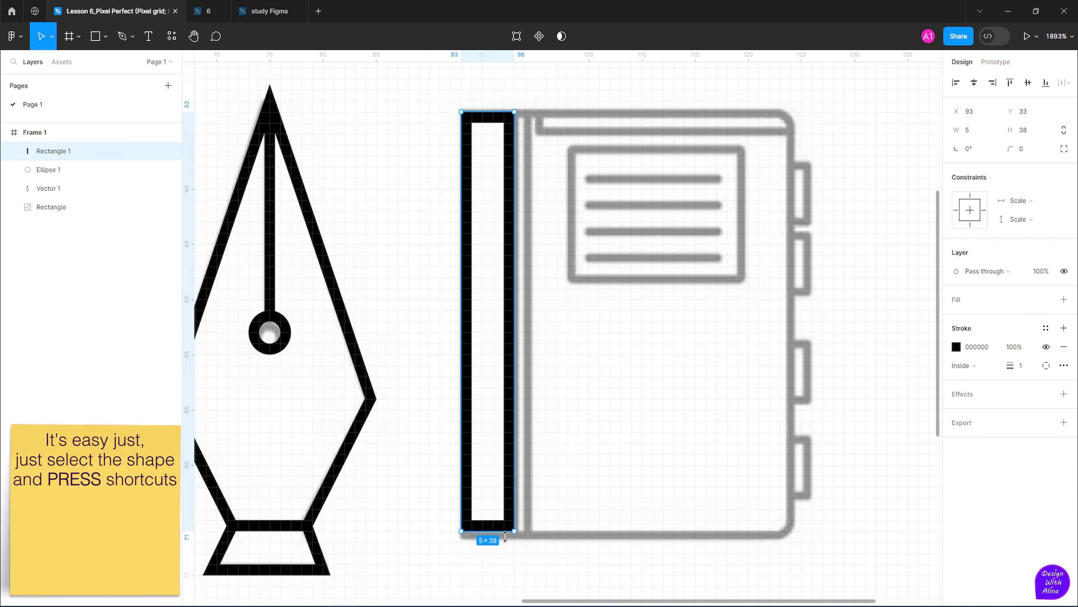
drag(505, 536, 506, 544)
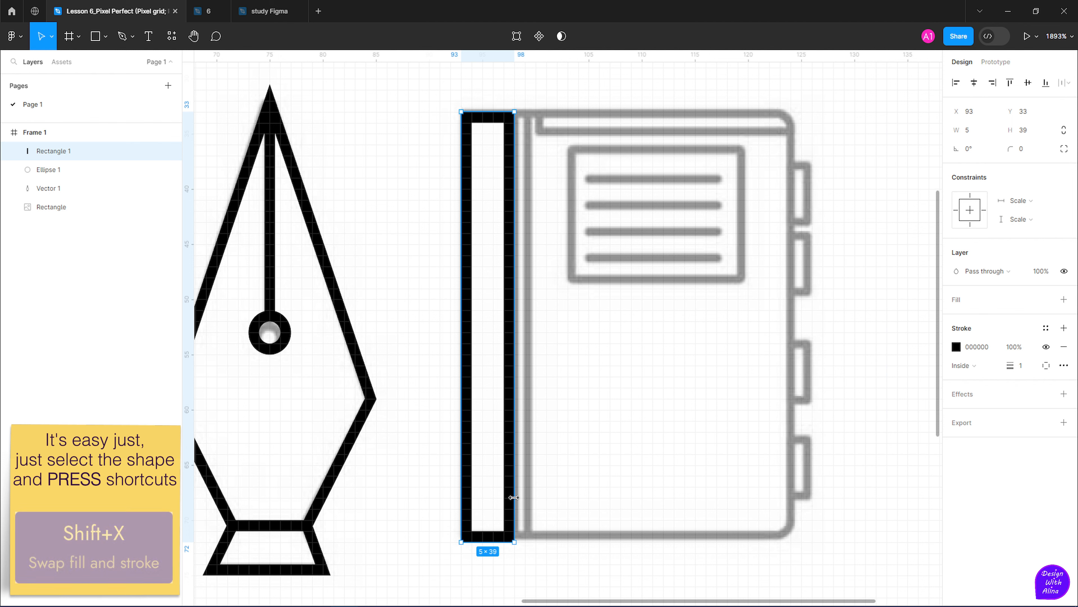
Swap the spine rectangle's fill and stroke back and forth, ending with the stroke
key(shift+x)
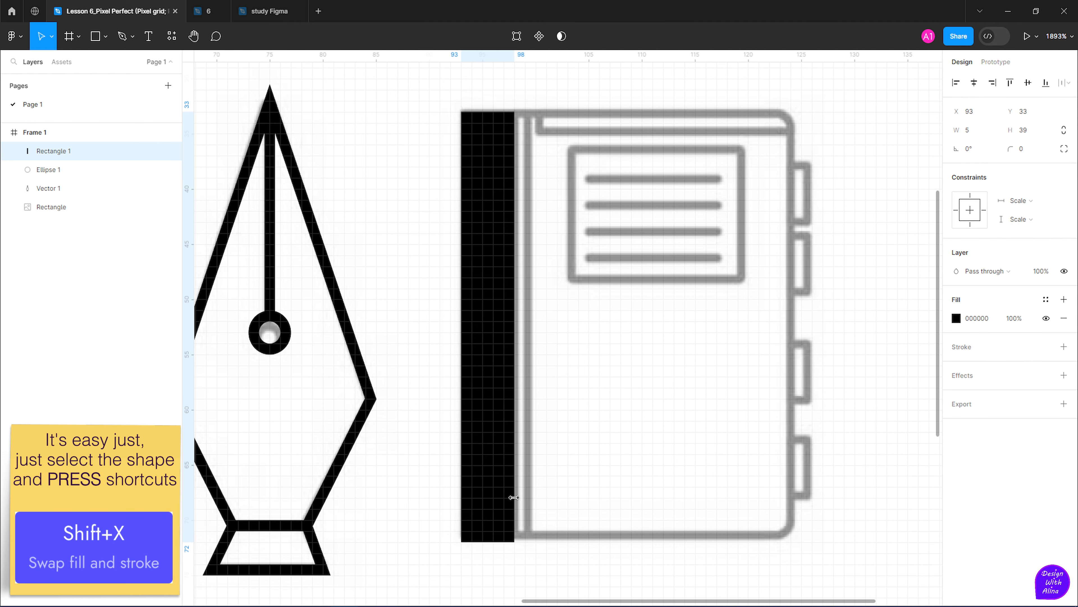
key(shift+x)
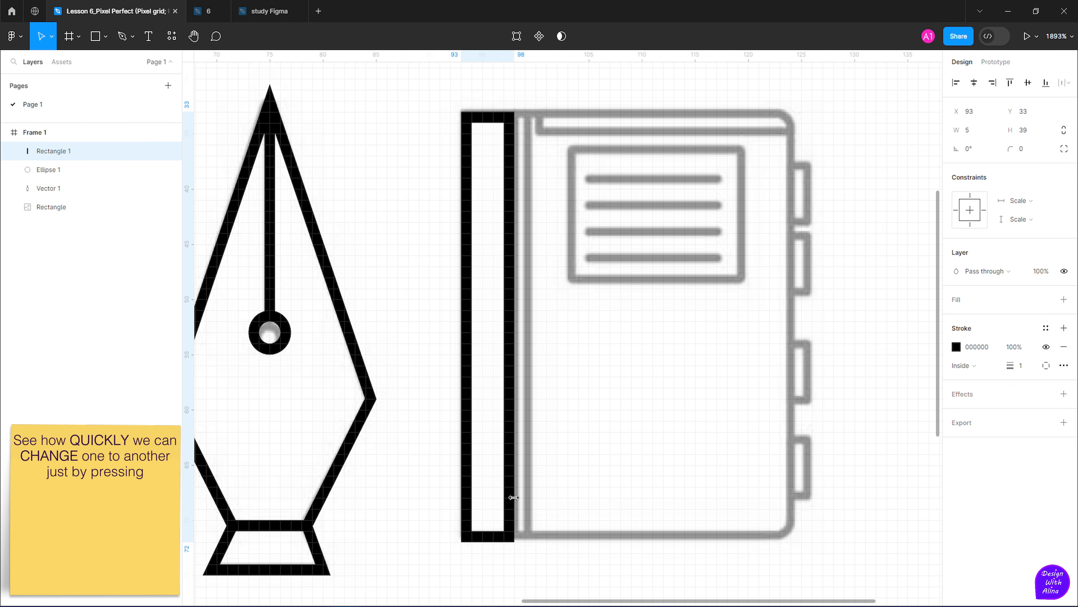
key(shift+x)
key(shift+x)
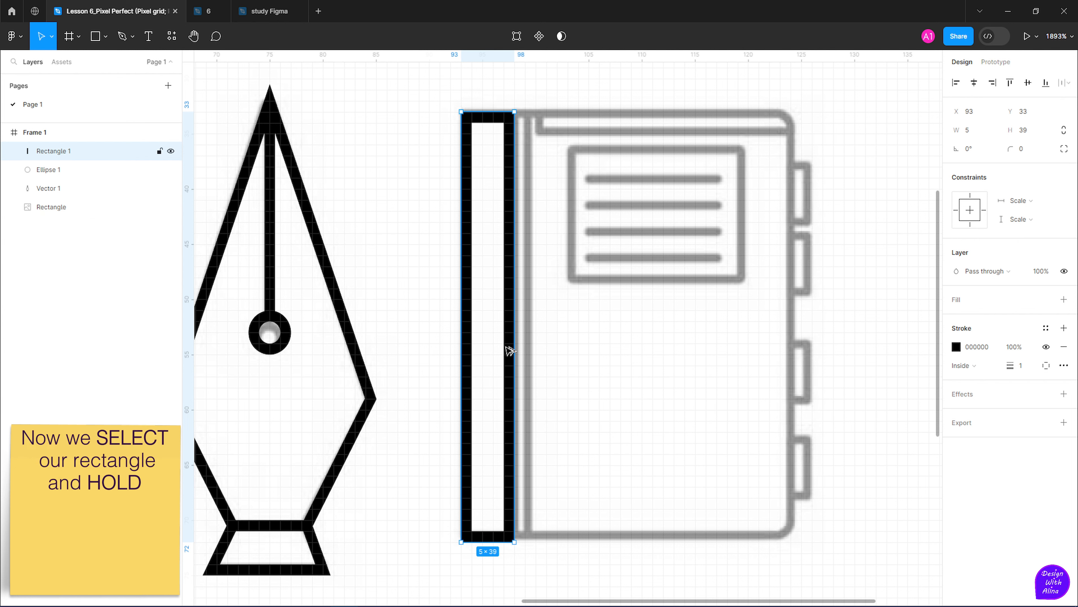
Duplicate the spine rectangle to X 97 and widen the copy to 27 px to form the notebook's cover
key(alt)
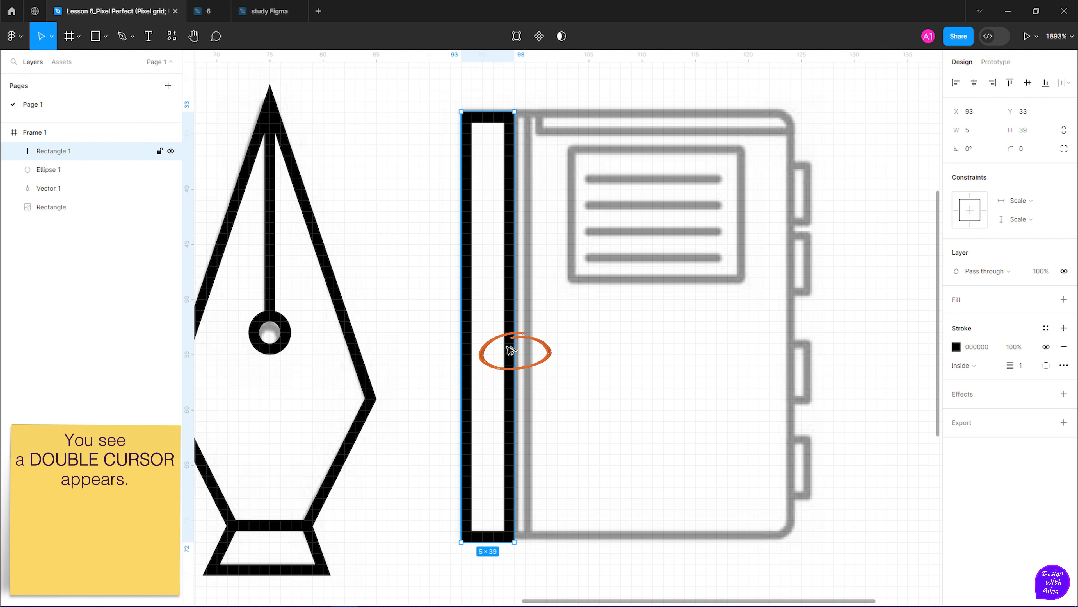
drag(511, 349, 551, 349)
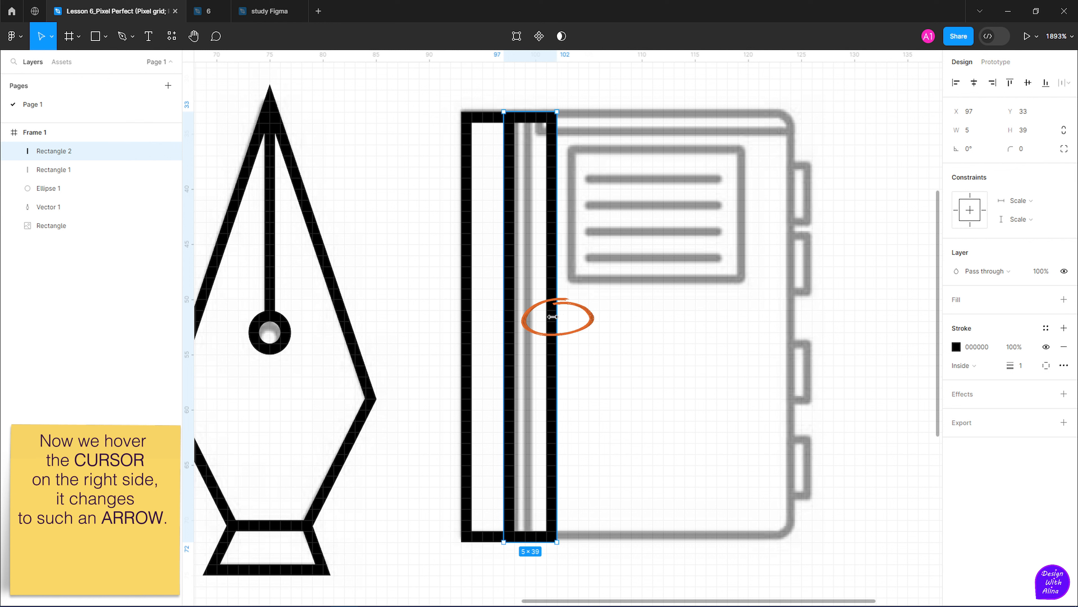
drag(560, 316, 793, 325)
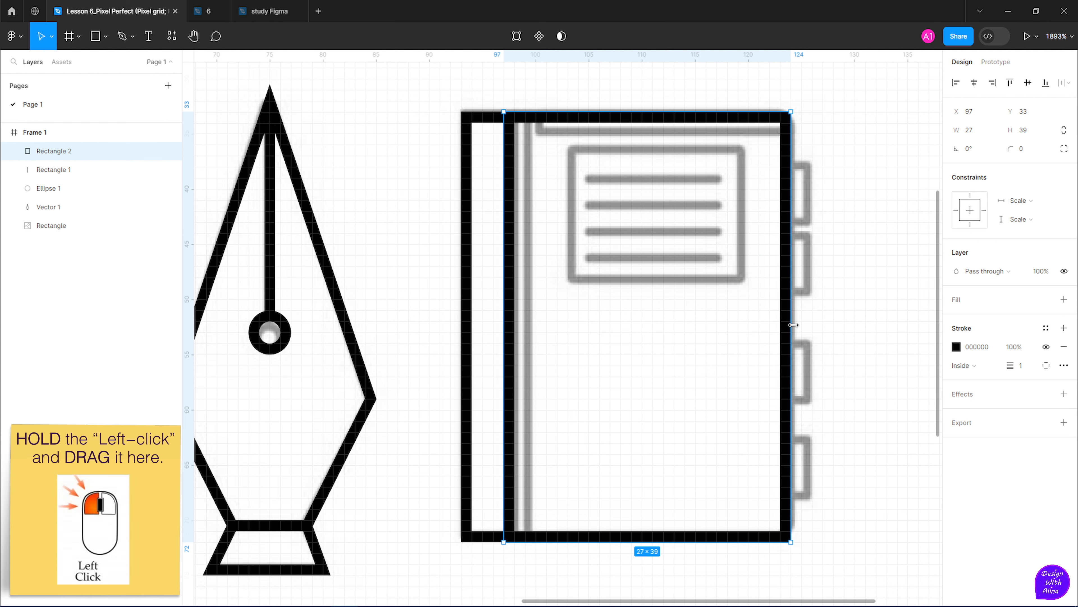